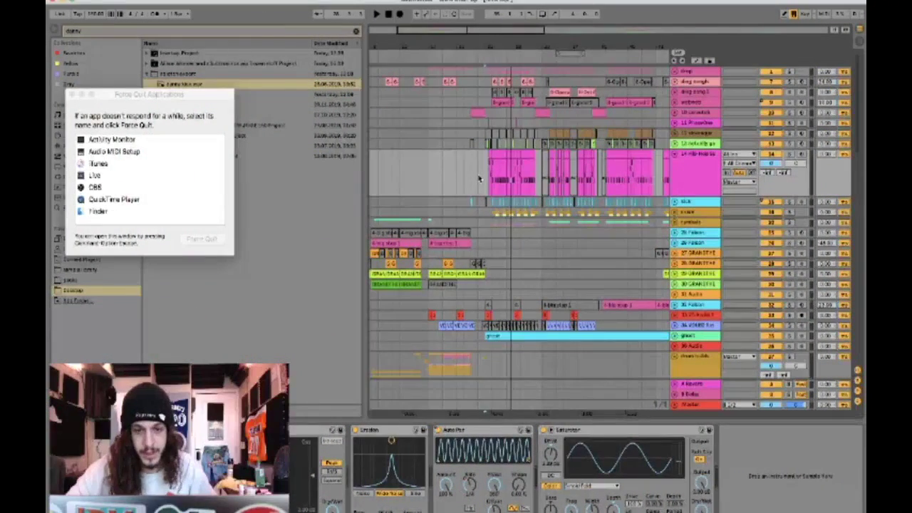
Play the arrangement from just before the first drop and listen through the section.
{"action": "left_click", "coordinate": [479, 178]}
{"action": "key", "text": "space"}
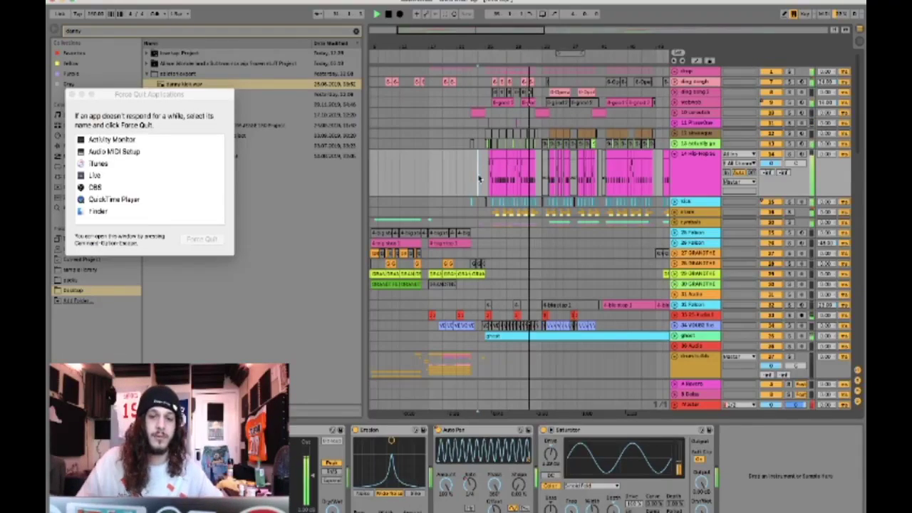
{"action": "key", "text": "space"}
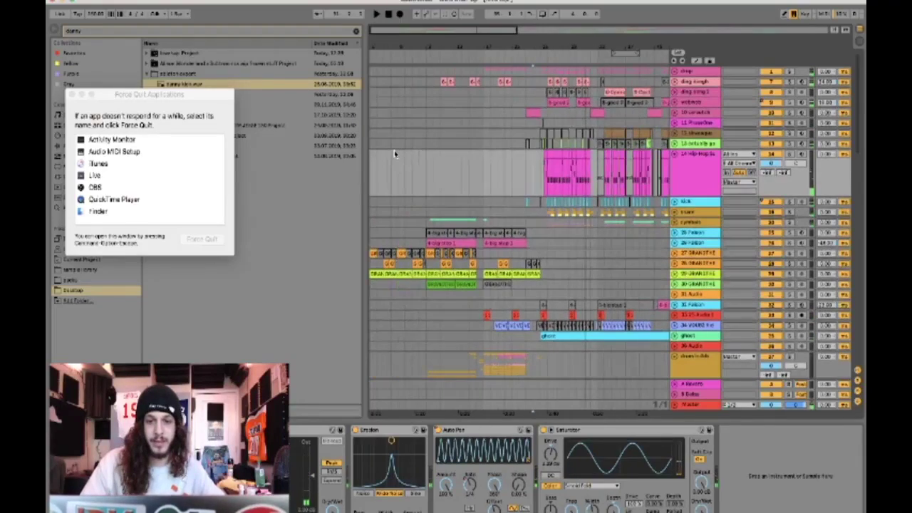
{"action": "key", "text": "space"}
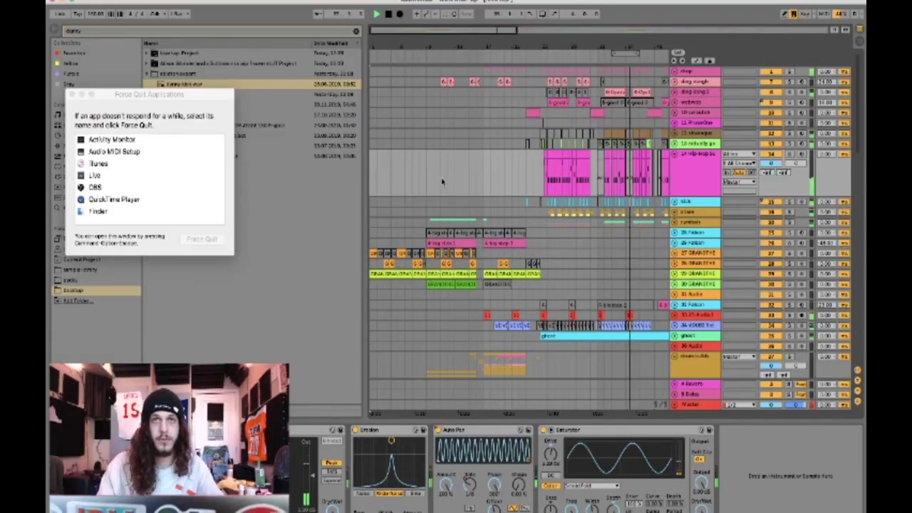
{"action": "scroll", "coordinate": [440, 181], "scroll_direction": "right", "scroll_amount": 5}
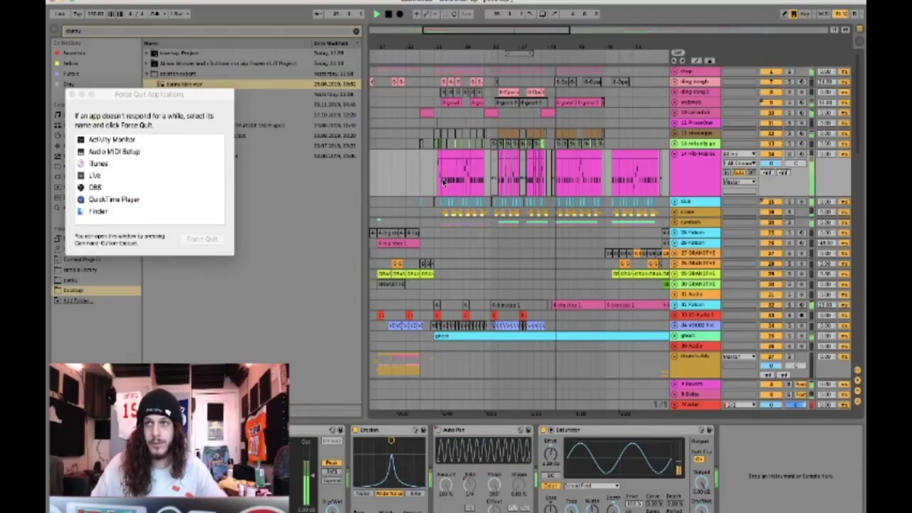
{"action": "key", "text": "space"}
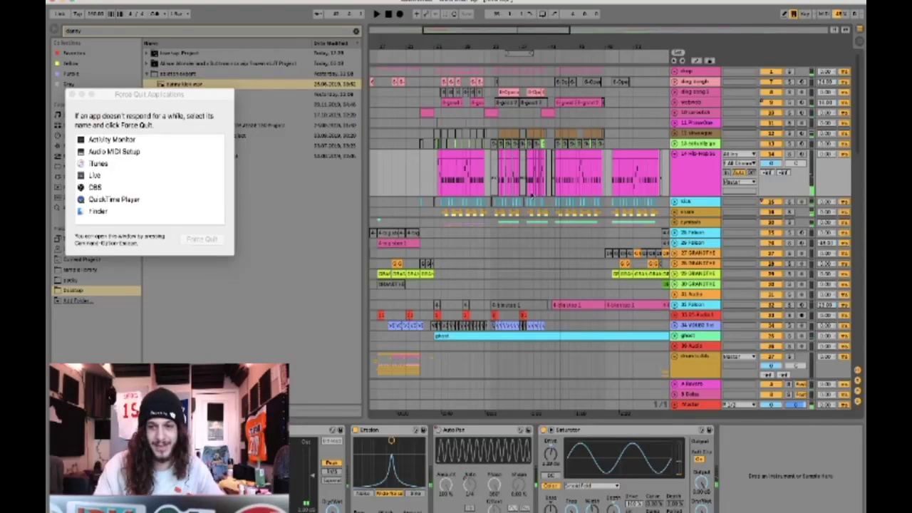
Audition the drop from two different start points along the Hip-Hop track.
{"action": "left_click", "coordinate": [552, 190]}
{"action": "key", "text": "space"}
{"action": "left_click", "coordinate": [436, 186]}
{"action": "key", "text": "space"}
{"action": "key", "text": "space"}
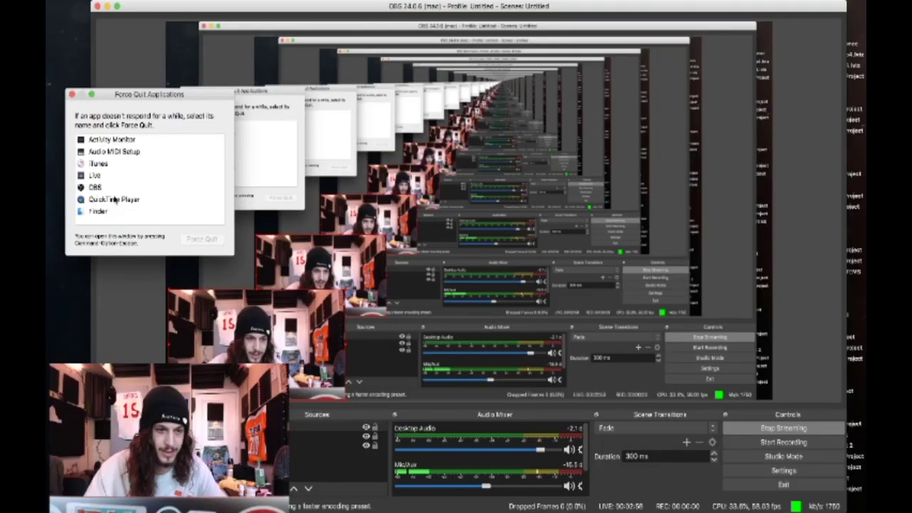
Force iTunes to quit.
{"action": "left_click", "coordinate": [94, 165]}
{"action": "key", "text": "Return"}
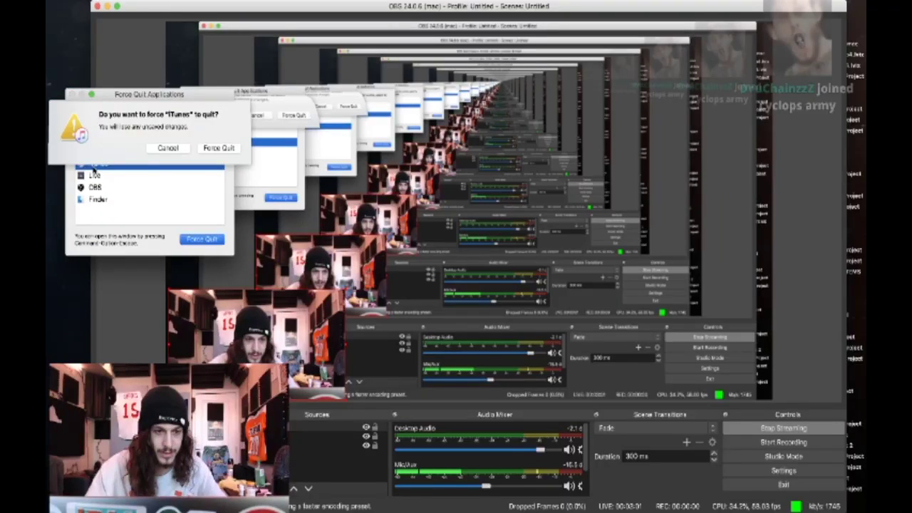
{"action": "key", "text": "Return"}
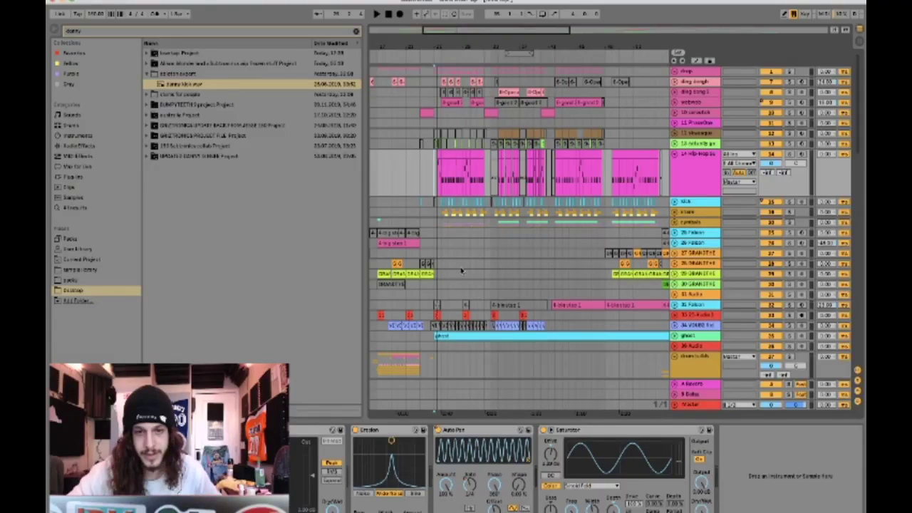
Unfold the drop group and freeze tracks 7 to 10, from the ding dongh track down to the scratch track.
{"action": "key", "text": "super+alt+u"}
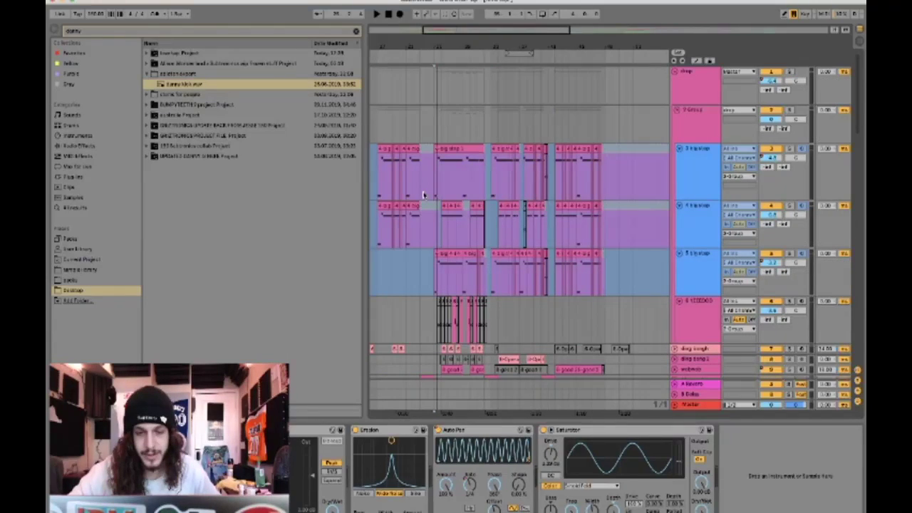
{"action": "scroll", "coordinate": [441, 214], "scroll_direction": "down", "scroll_amount": 5}
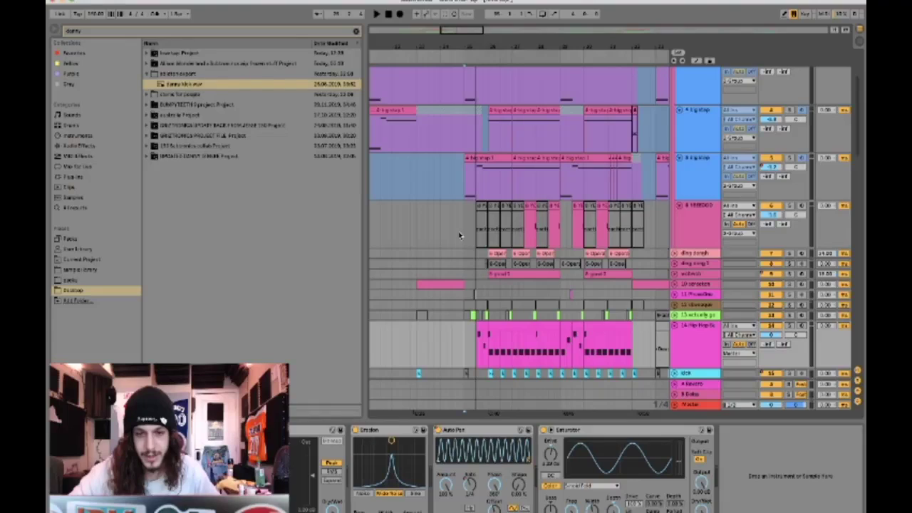
{"action": "left_click", "coordinate": [528, 254]}
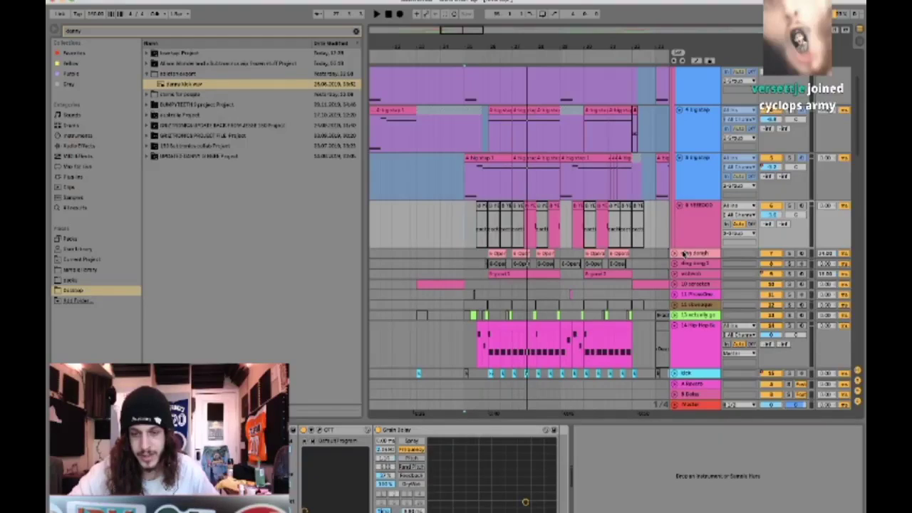
{"action": "left_click", "coordinate": [711, 325]}
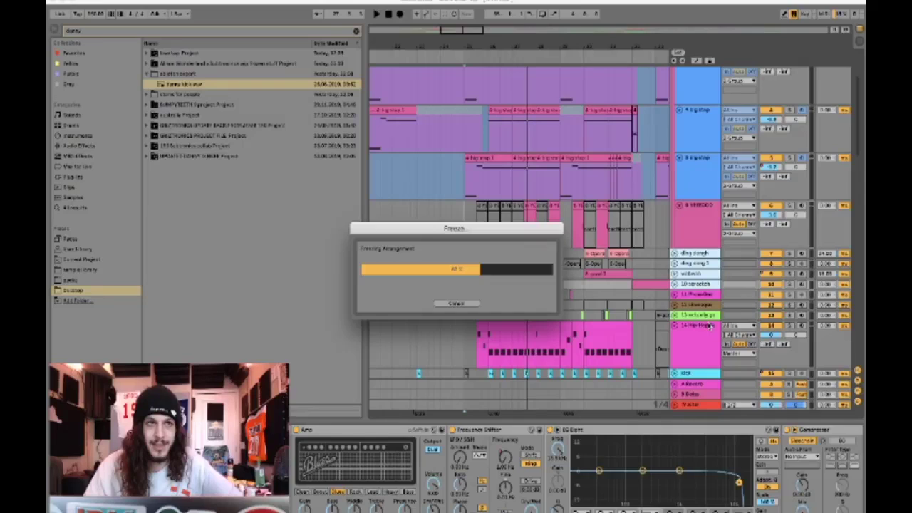
Check the stream status in OBS, switch back to Ableton Live and play the drop.
{"action": "key", "text": "ctrl+Right"}
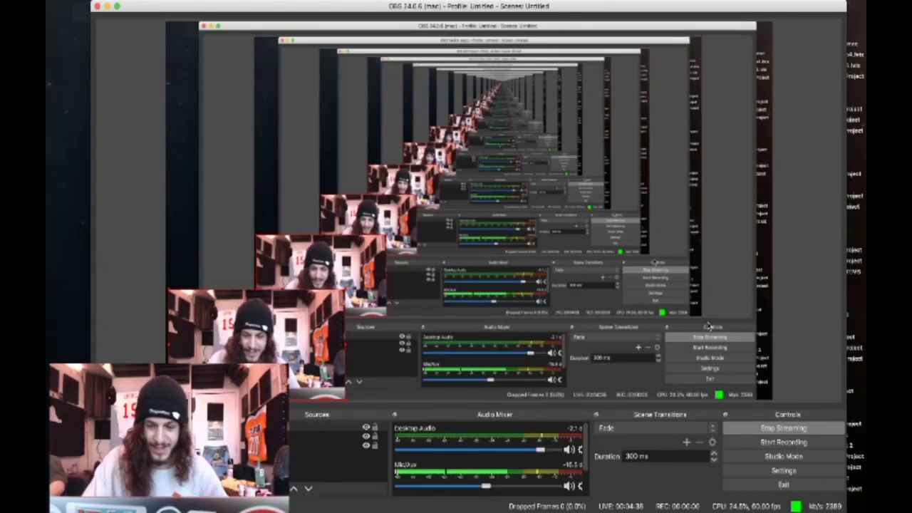
{"action": "key", "text": "super+Tab"}
{"action": "key", "text": "space"}
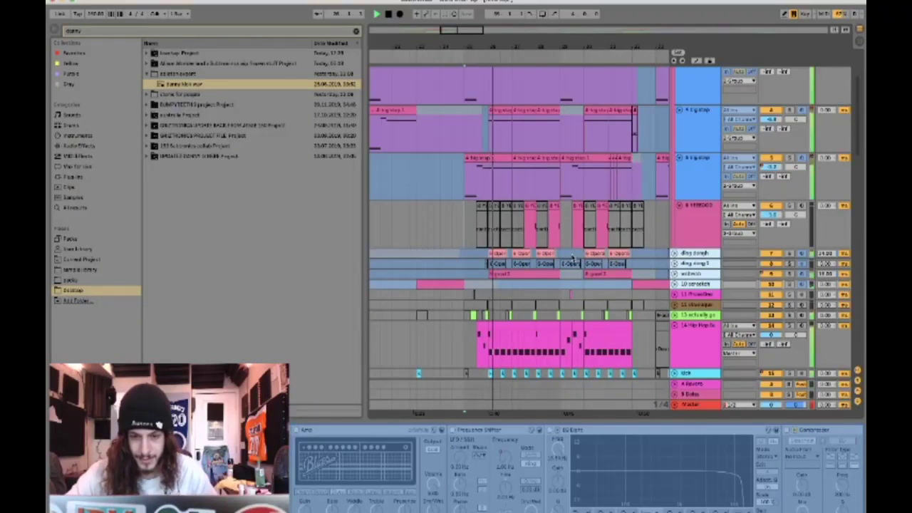
{"action": "scroll", "coordinate": [566, 258], "scroll_direction": "down", "scroll_amount": 3}
{"action": "scroll", "coordinate": [566, 257], "scroll_direction": "up", "scroll_amount": 8}
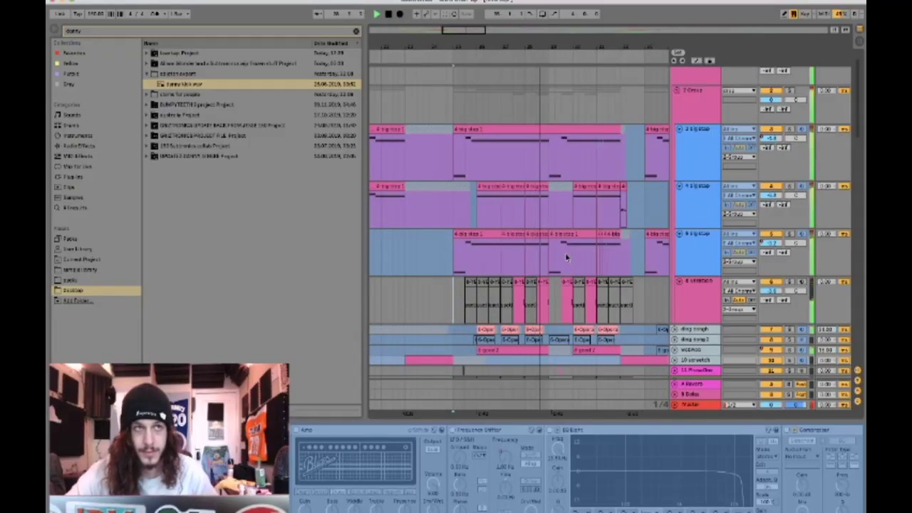
Stop playback and examine the full device chain of frozen track 3 in the drop group.
{"action": "left_click", "coordinate": [697, 153]}
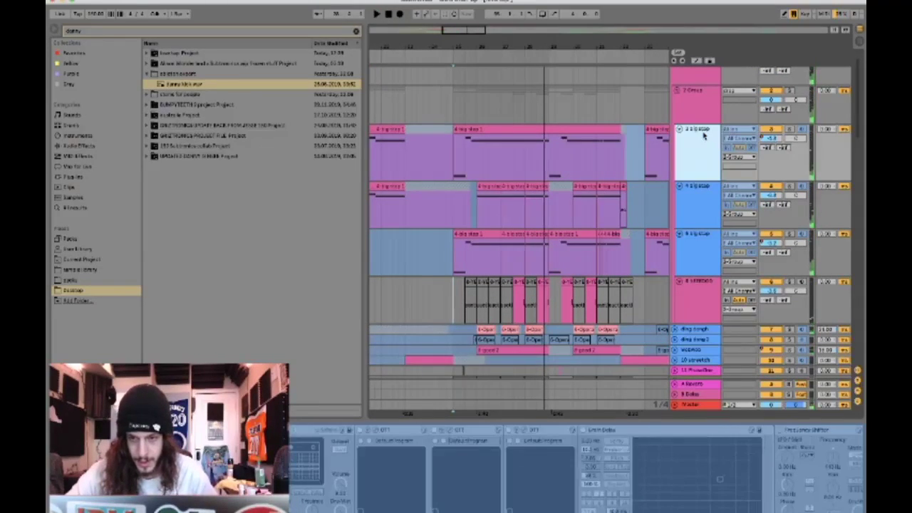
{"action": "left_click", "coordinate": [417, 470]}
{"action": "scroll", "coordinate": [417, 470], "scroll_direction": "right", "scroll_amount": 10}
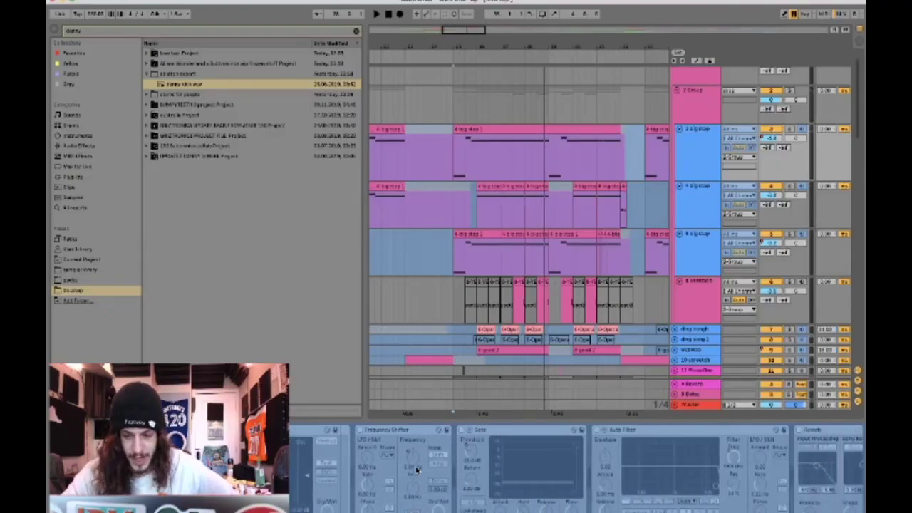
{"action": "scroll", "coordinate": [417, 470], "scroll_direction": "right", "scroll_amount": 15}
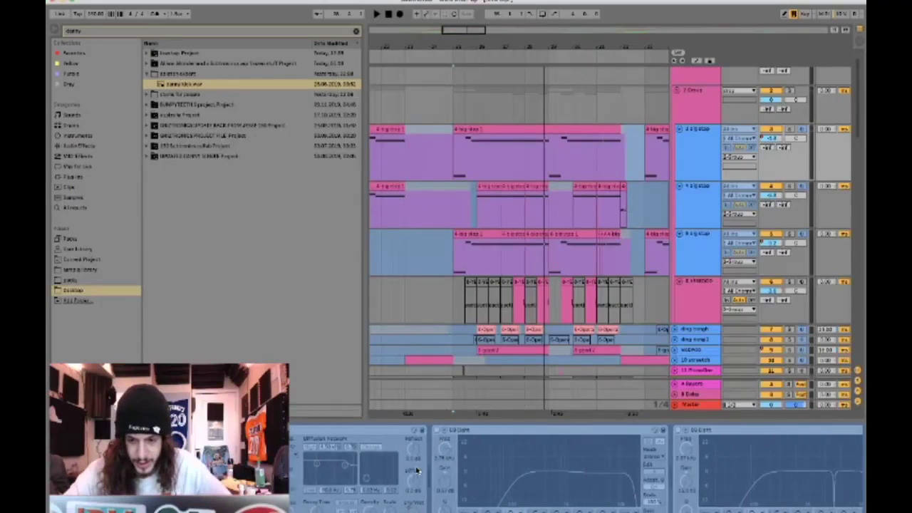
{"action": "scroll", "coordinate": [417, 470], "scroll_direction": "right", "scroll_amount": 5}
Solo tracks 3, 4 and 5 of the drop group one at a time and listen to each.
{"action": "left_click", "coordinate": [790, 130]}
{"action": "key", "text": "space"}
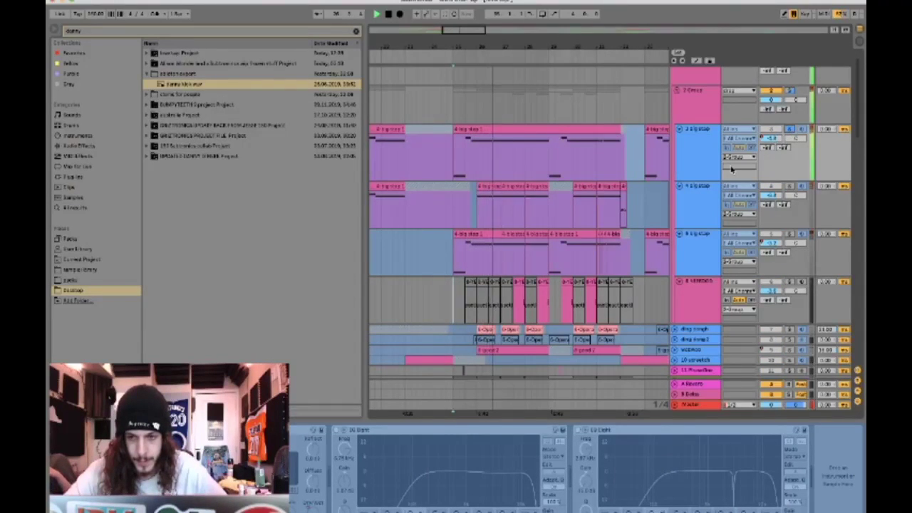
{"action": "left_click", "coordinate": [787, 187]}
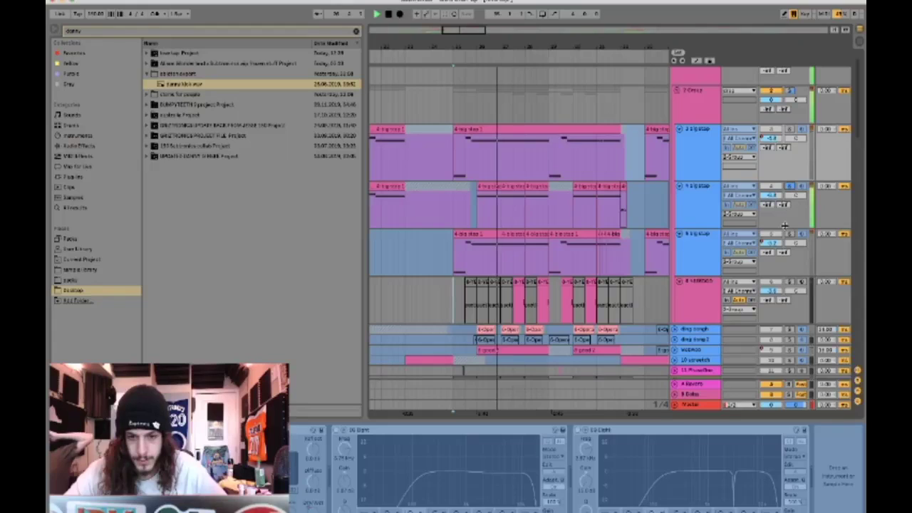
{"action": "key", "text": "space"}
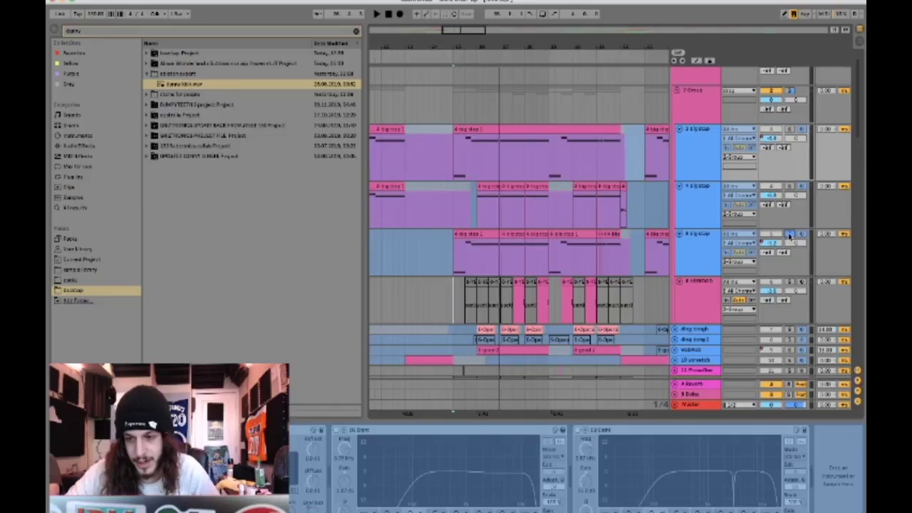
{"action": "key", "text": "space"}
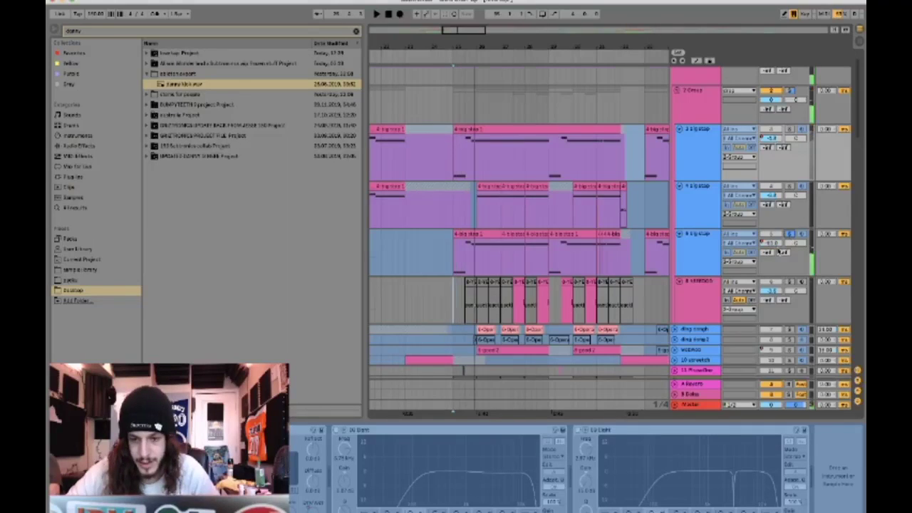
Examine the device chains of the 54 Processed, Hip-Hop, track 13 and Master tracks.
{"action": "scroll", "coordinate": [784, 246], "scroll_direction": "down", "scroll_amount": 3}
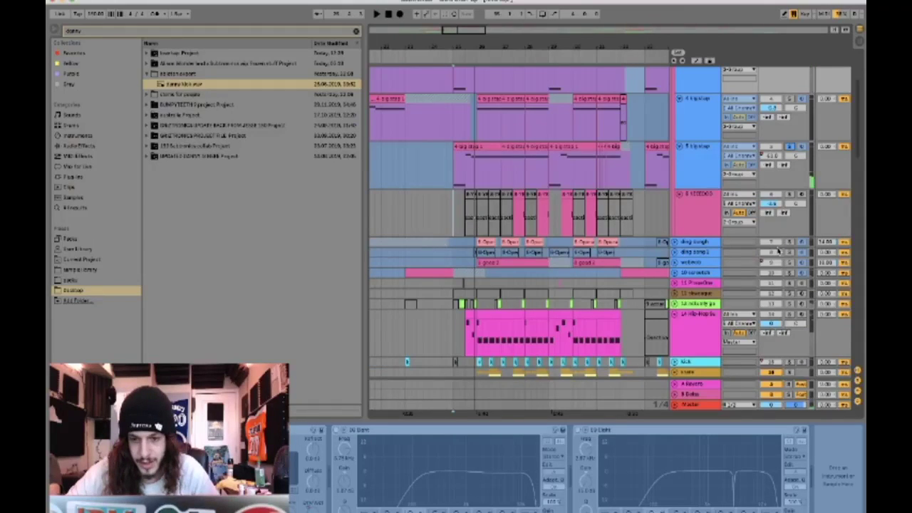
{"action": "scroll", "coordinate": [778, 251], "scroll_direction": "down", "scroll_amount": 10}
{"action": "scroll", "coordinate": [769, 251], "scroll_direction": "down", "scroll_amount": 5}
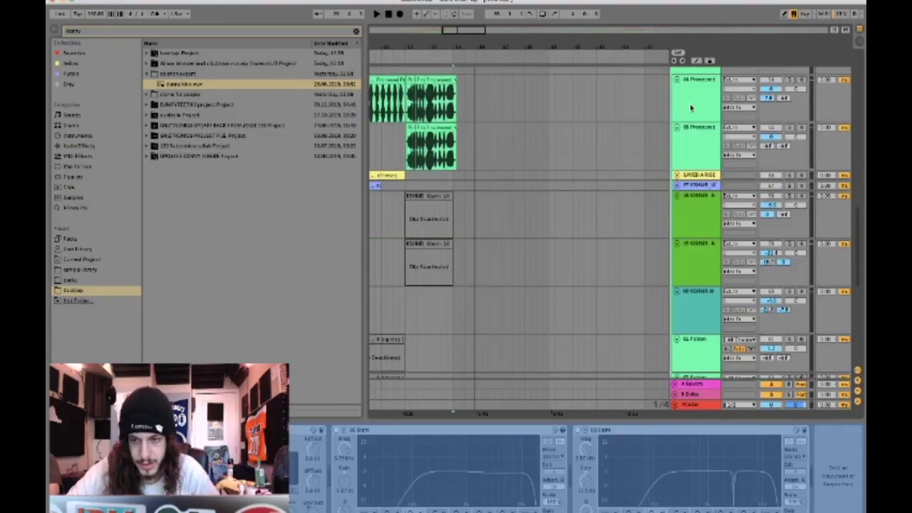
{"action": "left_click", "coordinate": [690, 107]}
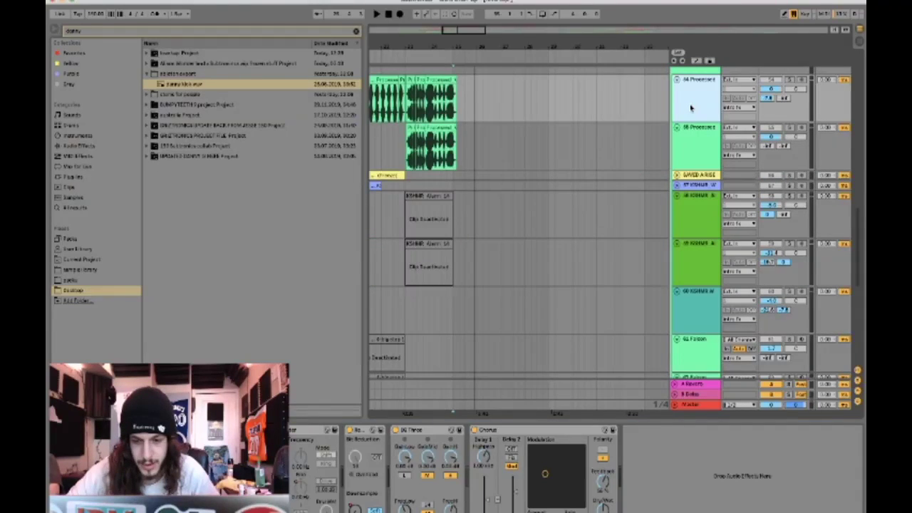
{"action": "scroll", "coordinate": [702, 199], "scroll_direction": "up", "scroll_amount": 10}
{"action": "left_click", "coordinate": [700, 206]}
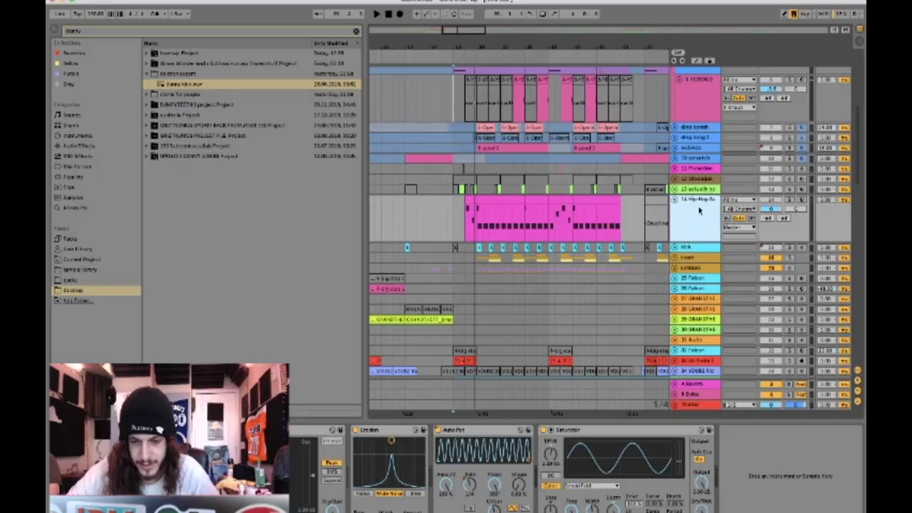
{"action": "scroll", "coordinate": [697, 217], "scroll_direction": "up", "scroll_amount": 3}
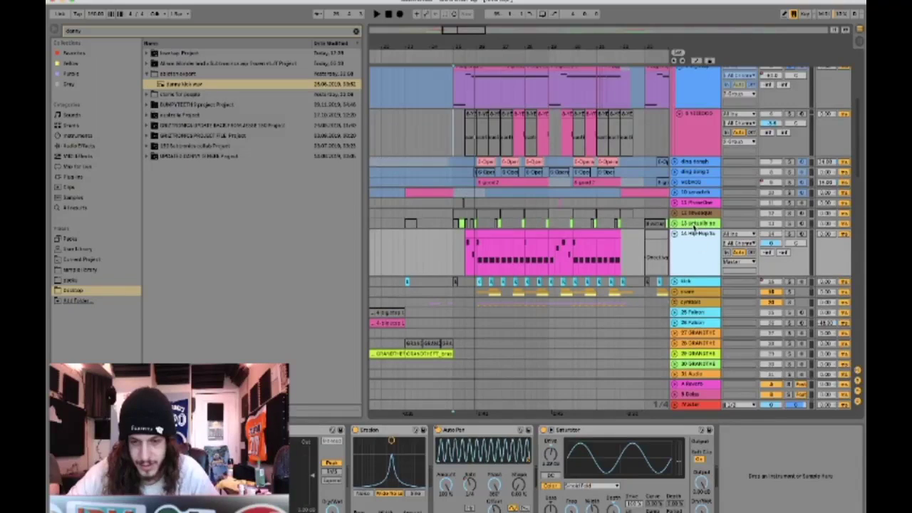
{"action": "left_click", "coordinate": [695, 226]}
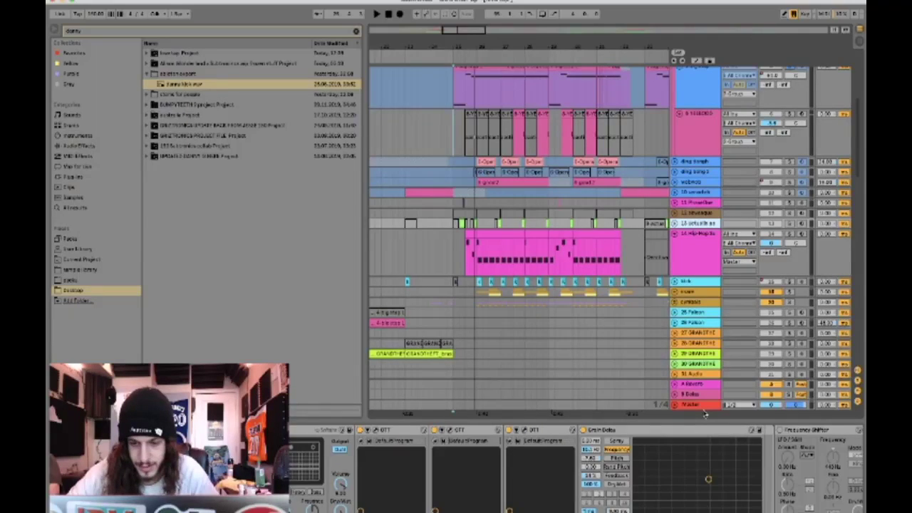
{"action": "left_click", "coordinate": [700, 405]}
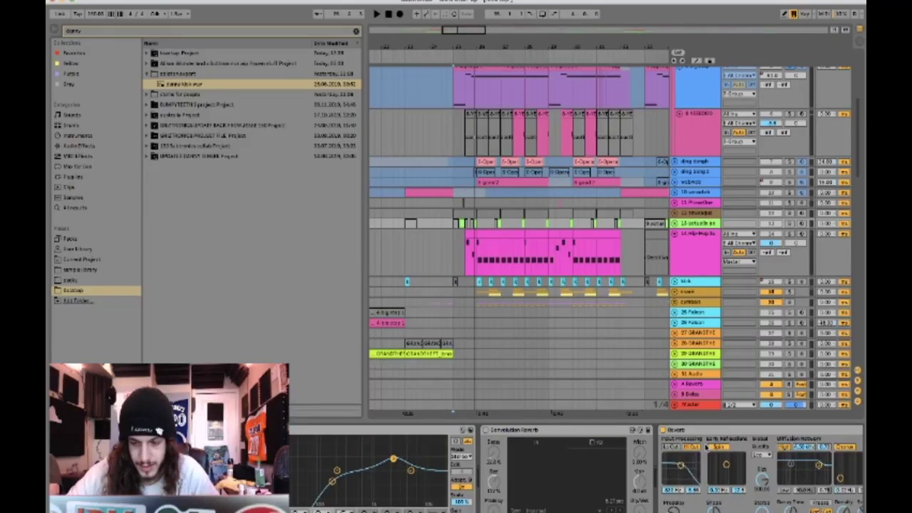
{"action": "scroll", "coordinate": [684, 227], "scroll_direction": "up", "scroll_amount": 3}
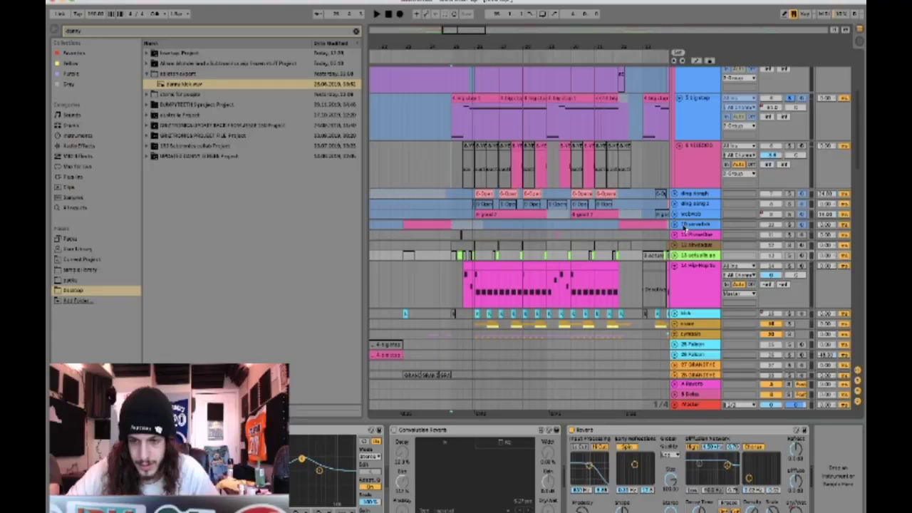
Play the drop with no track soloed, and unfreeze and arm track 3 in the drop group.
{"action": "key", "text": "space"}
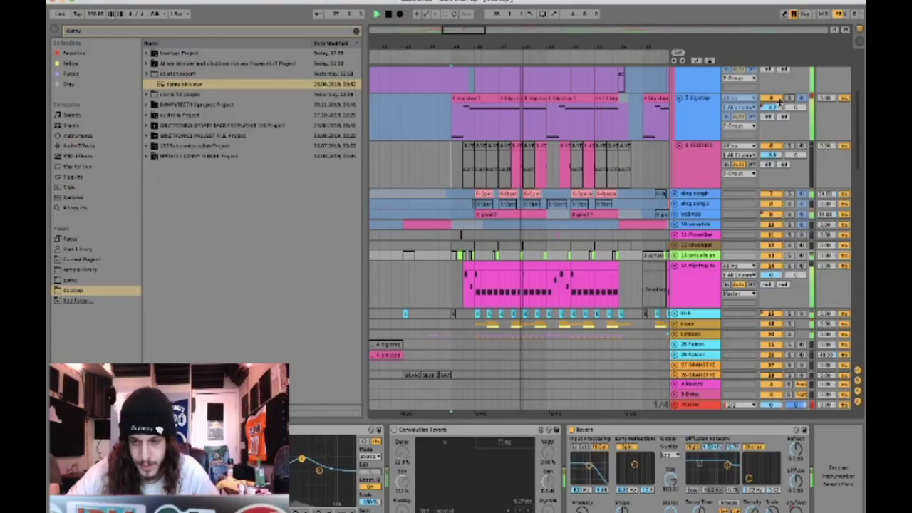
{"action": "scroll", "coordinate": [780, 101], "scroll_direction": "up", "scroll_amount": 5}
{"action": "left_click", "coordinate": [686, 152]}
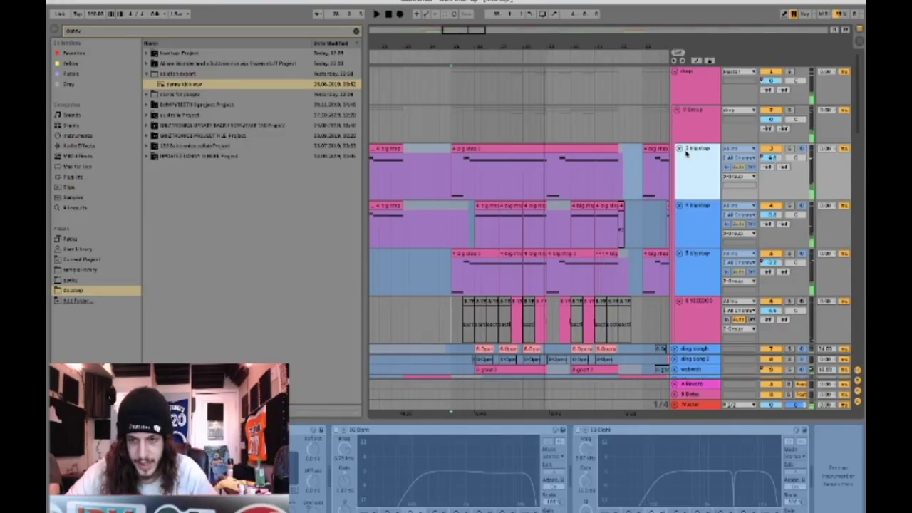
{"action": "left_click", "coordinate": [802, 150]}
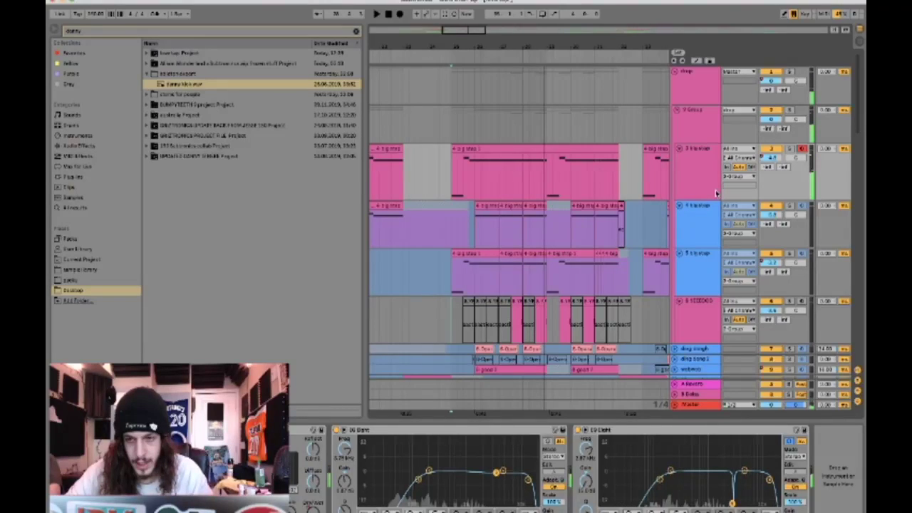
Freeze tracks 11 through 14, from the PhaseOne track to the Hip-Hop track.
{"action": "scroll", "coordinate": [716, 192], "scroll_direction": "down", "scroll_amount": 10}
{"action": "scroll", "coordinate": [685, 204], "scroll_direction": "down", "scroll_amount": 4}
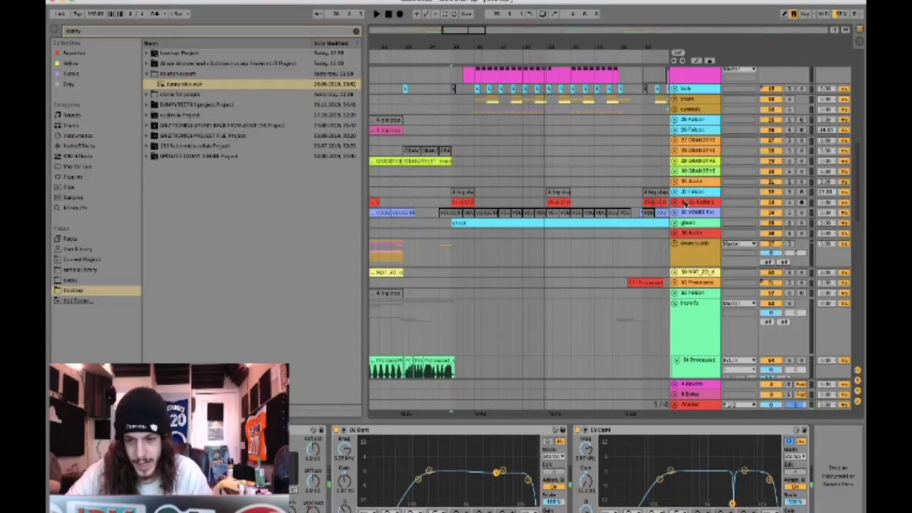
{"action": "scroll", "coordinate": [603, 249], "scroll_direction": "down", "scroll_amount": 10}
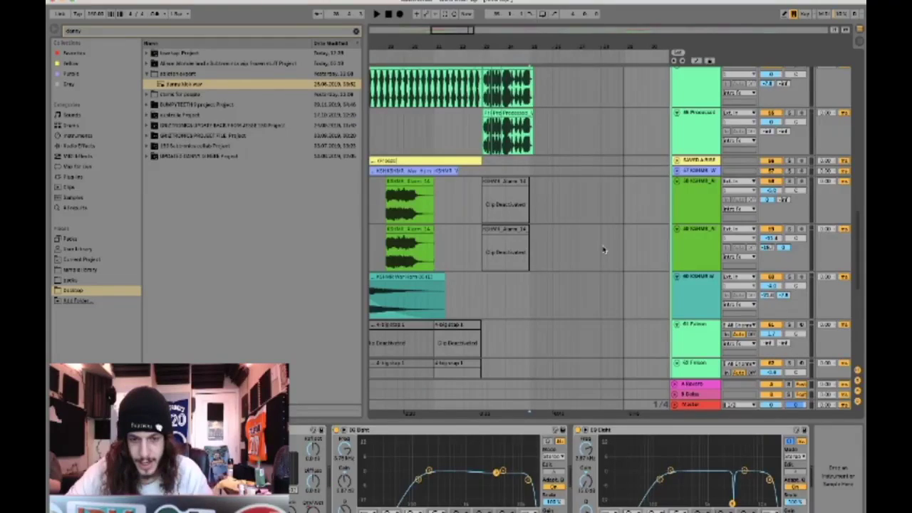
{"action": "scroll", "coordinate": [603, 250], "scroll_direction": "down", "scroll_amount": 1}
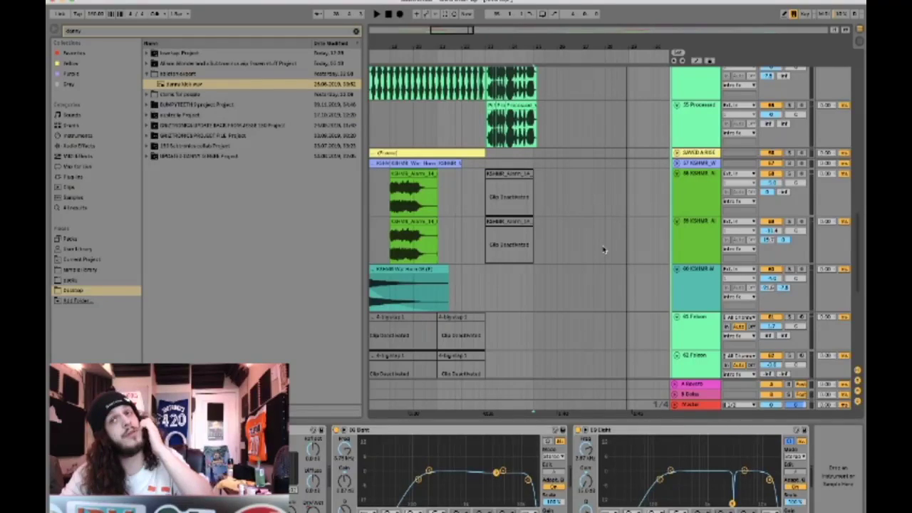
{"action": "scroll", "coordinate": [603, 249], "scroll_direction": "up", "scroll_amount": 10}
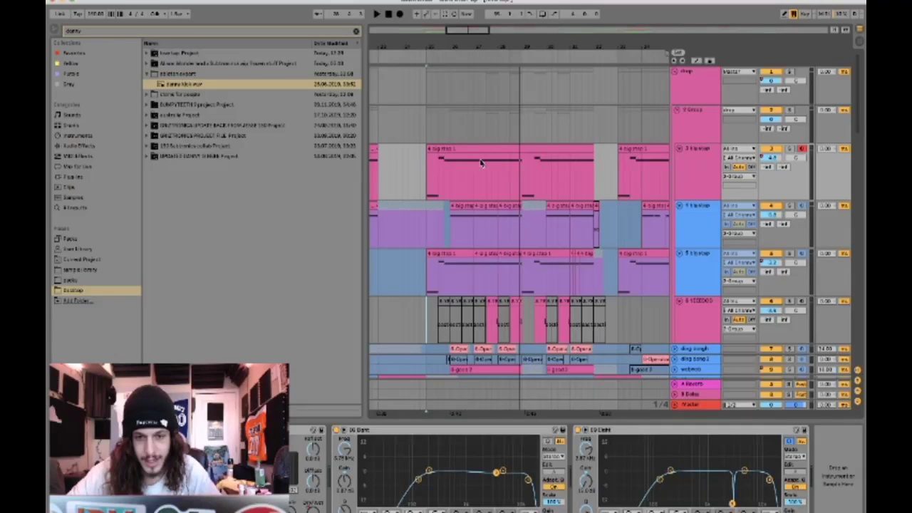
{"action": "scroll", "coordinate": [481, 164], "scroll_direction": "down", "scroll_amount": 8}
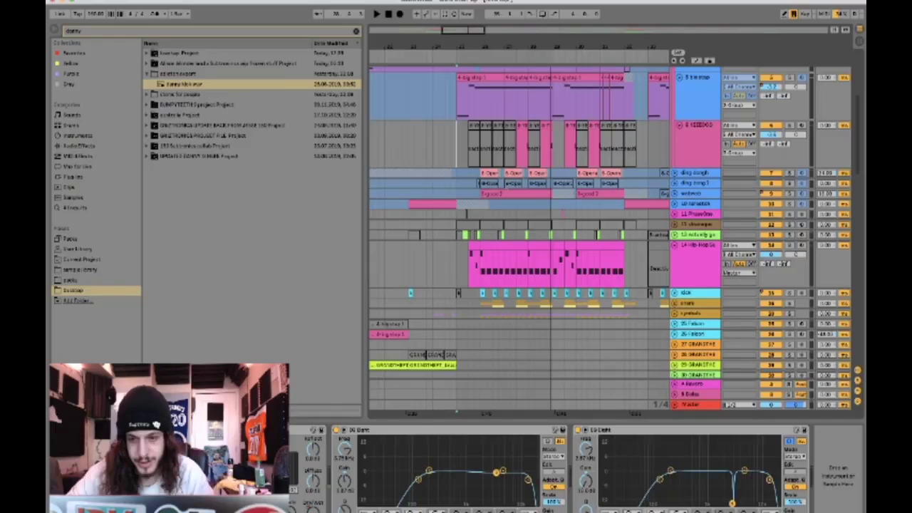
{"action": "scroll", "coordinate": [691, 160], "scroll_direction": "down", "scroll_amount": 3}
{"action": "left_click", "coordinate": [692, 149]}
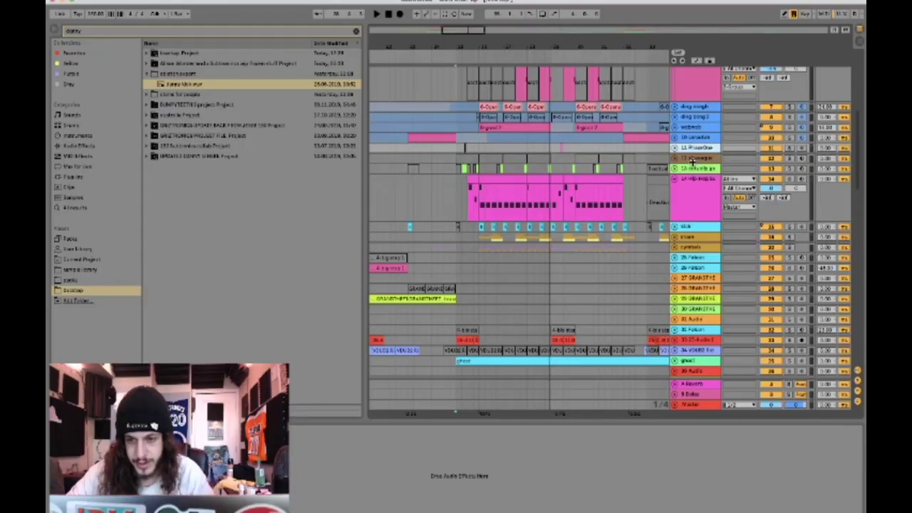
{"action": "right_click", "coordinate": [691, 178]}
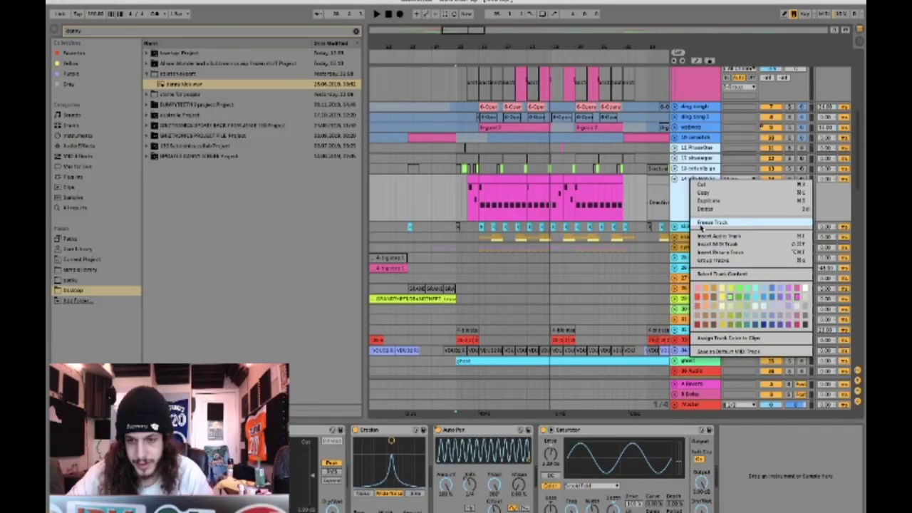
{"action": "left_click", "coordinate": [701, 223]}
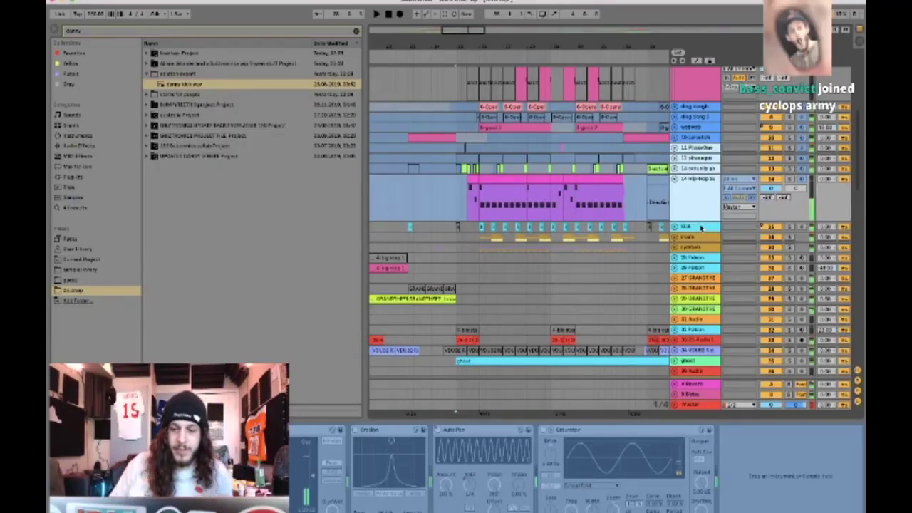
Display the automation lanes and examine the Master track's device chain and Utility Gain automation.
{"action": "left_click", "coordinate": [687, 404]}
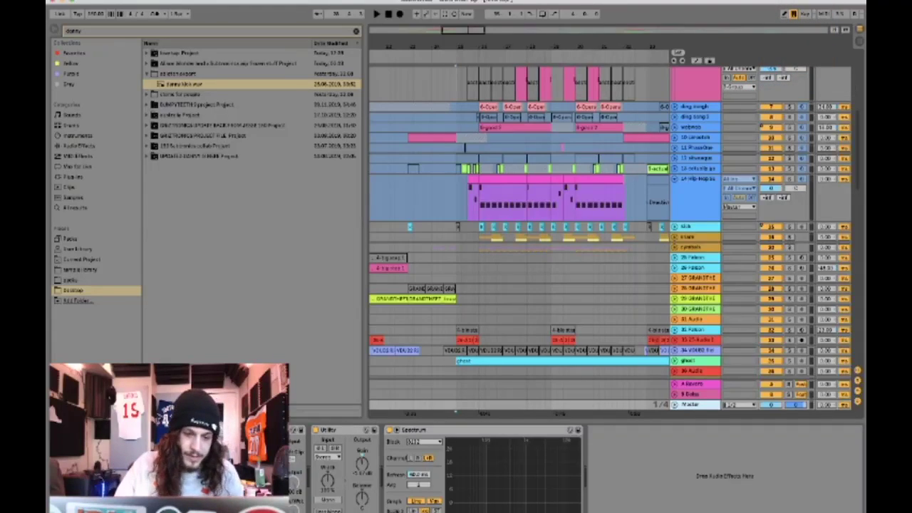
{"action": "left_click", "coordinate": [671, 405]}
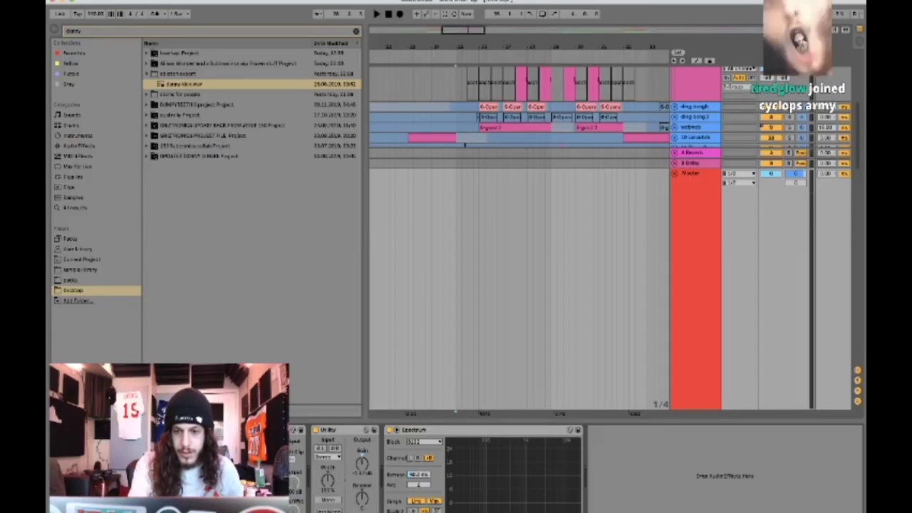
{"action": "left_click", "coordinate": [697, 63]}
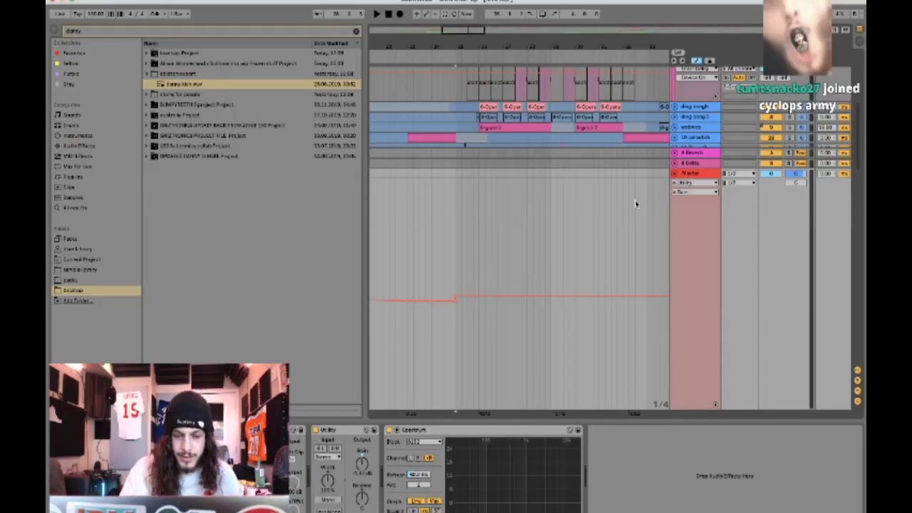
{"action": "left_click", "coordinate": [674, 174]}
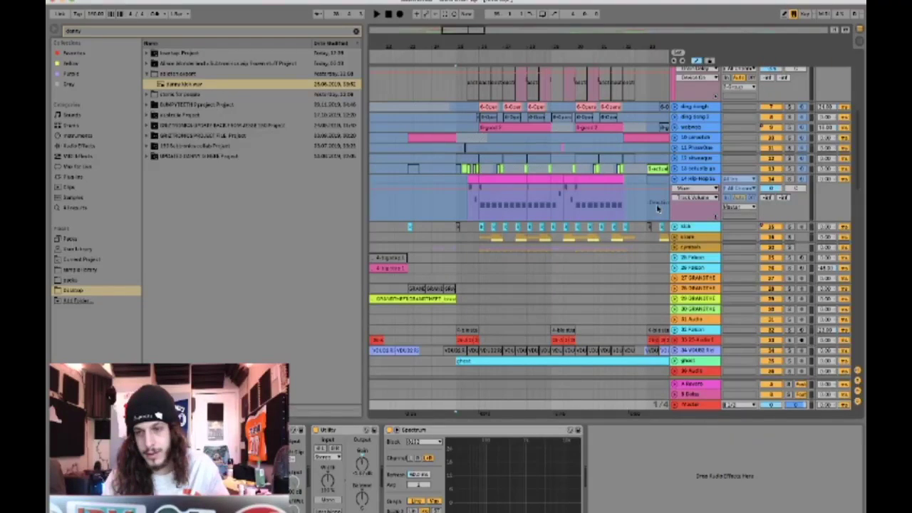
Freeze track 6 in the drop group.
{"action": "scroll", "coordinate": [684, 196], "scroll_direction": "up", "scroll_amount": 5}
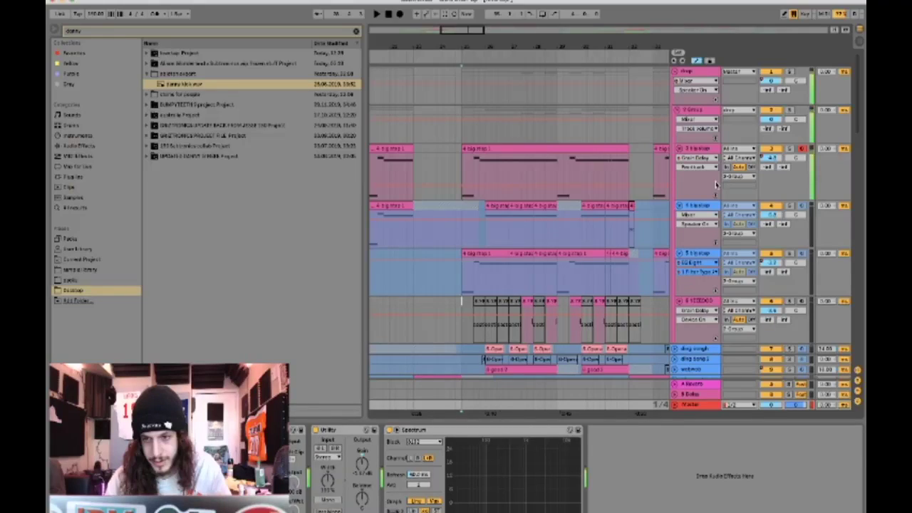
{"action": "scroll", "coordinate": [716, 184], "scroll_direction": "down", "scroll_amount": 5}
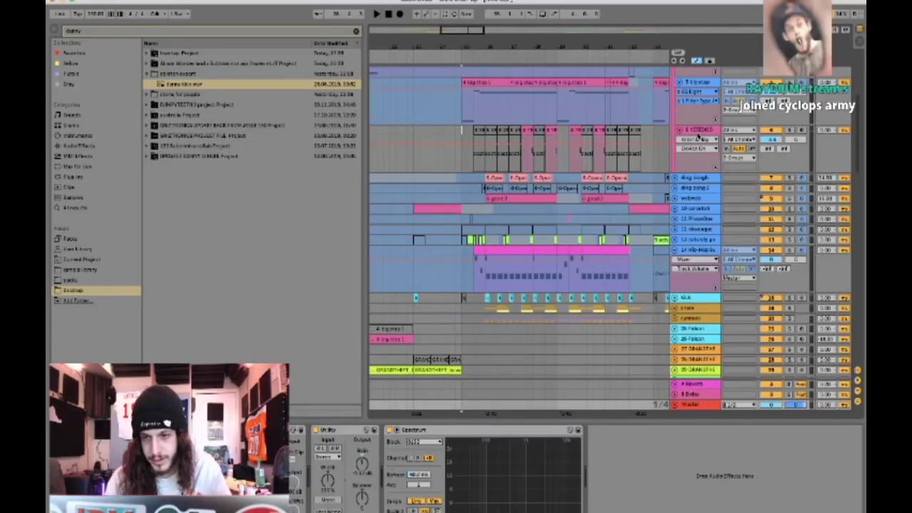
{"action": "right_click", "coordinate": [701, 135]}
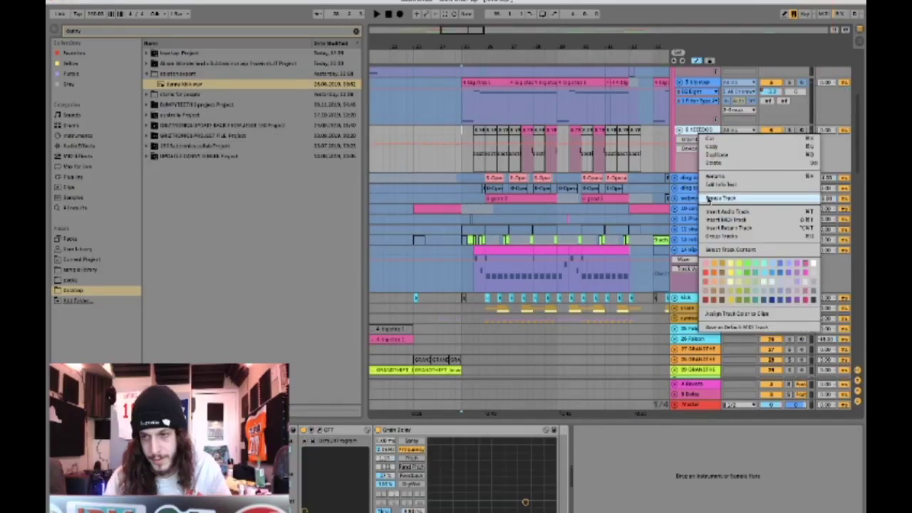
{"action": "left_click", "coordinate": [720, 199]}
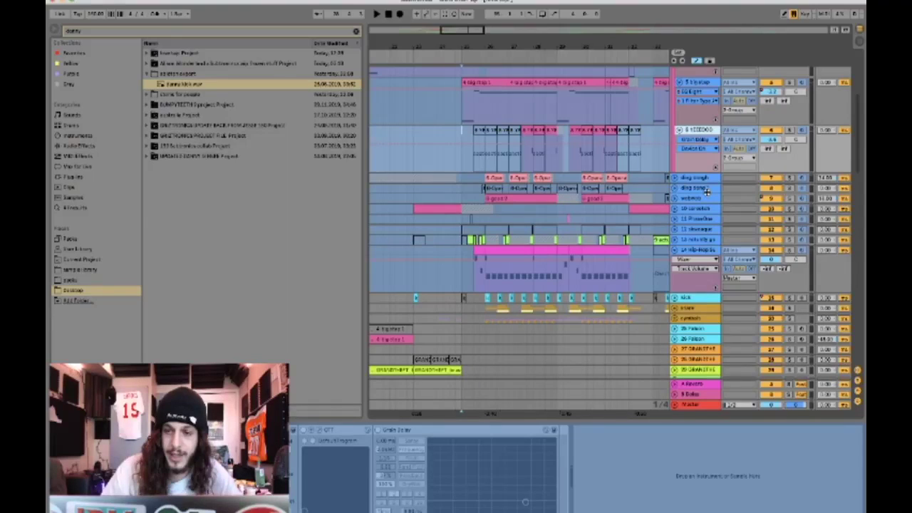
Play the start of the drop with track 6 frozen, and stop playback.
{"action": "scroll", "coordinate": [707, 191], "scroll_direction": "up", "scroll_amount": 5}
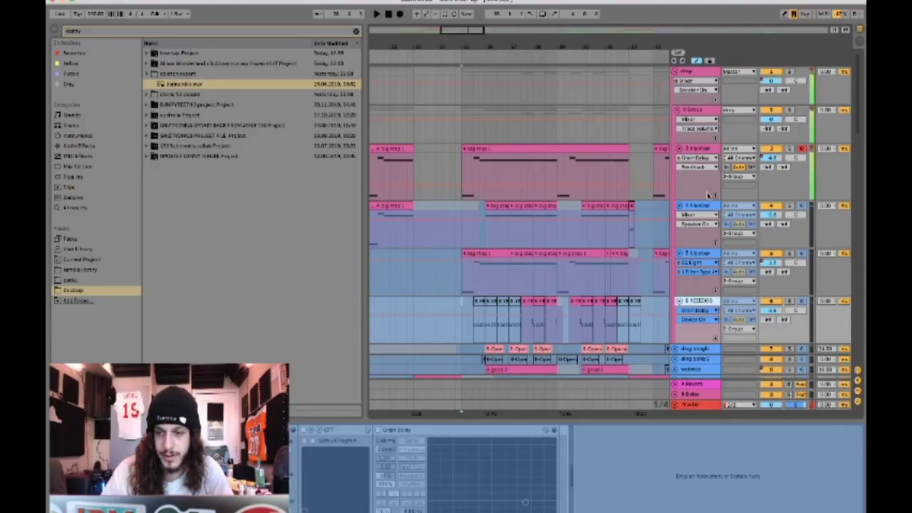
{"action": "key", "text": "space"}
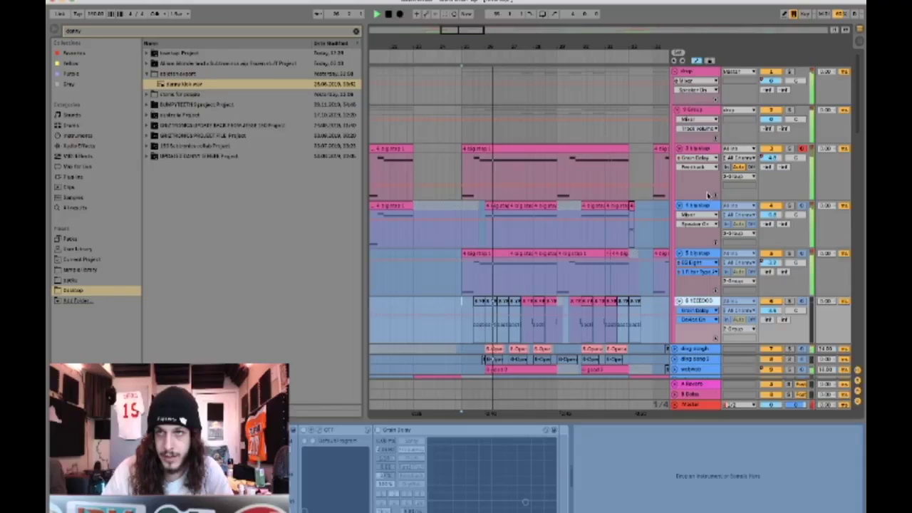
{"action": "key", "text": "space"}
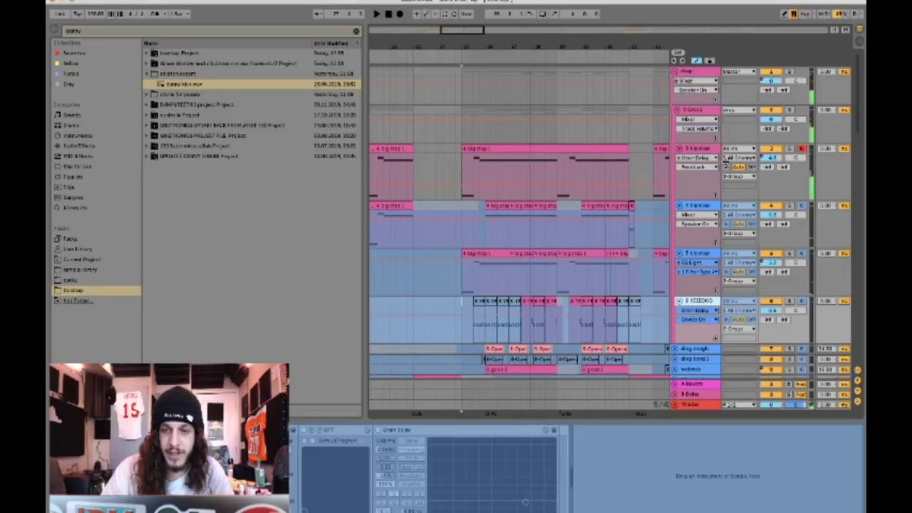
Collapse track 3's devices after the Compressor, from the Frequency Shifter to the last EQ Eight, and group them into an Audio Effect Rack.
{"action": "left_click", "coordinate": [437, 171]}
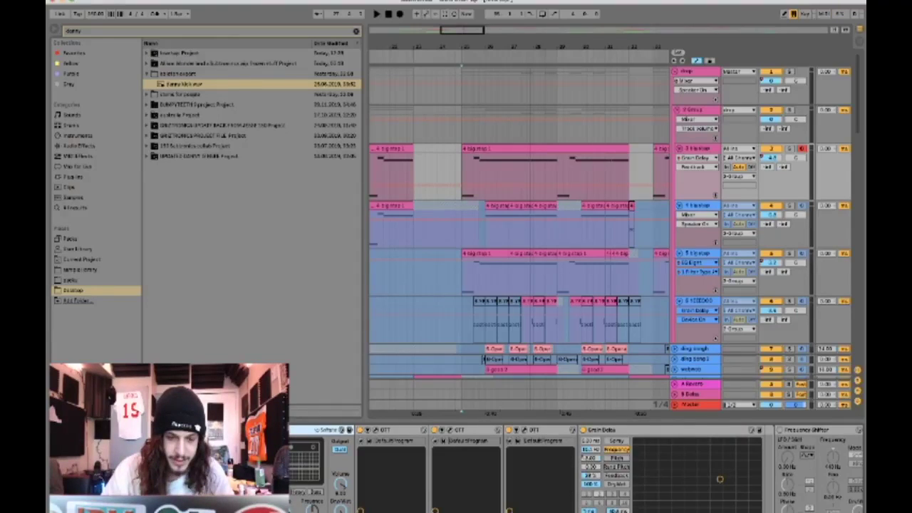
{"action": "key", "text": "Down"}
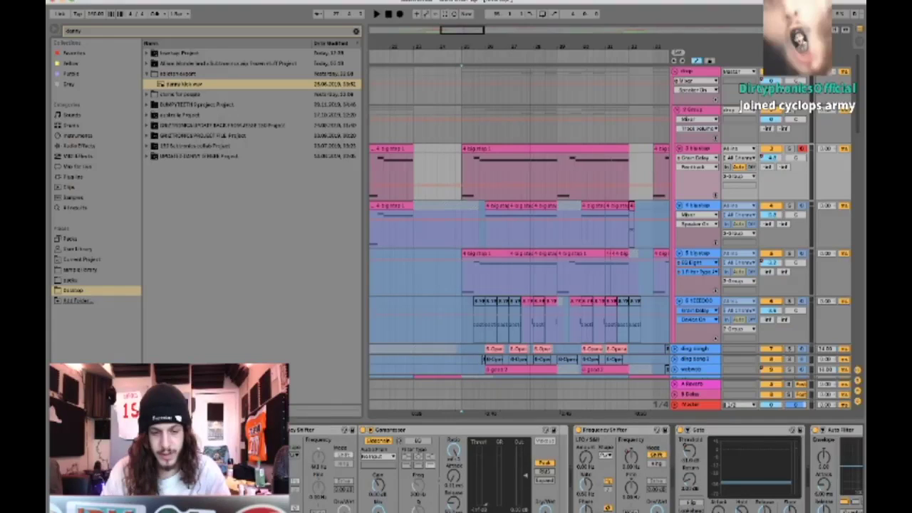
{"action": "key", "text": "Delete"}
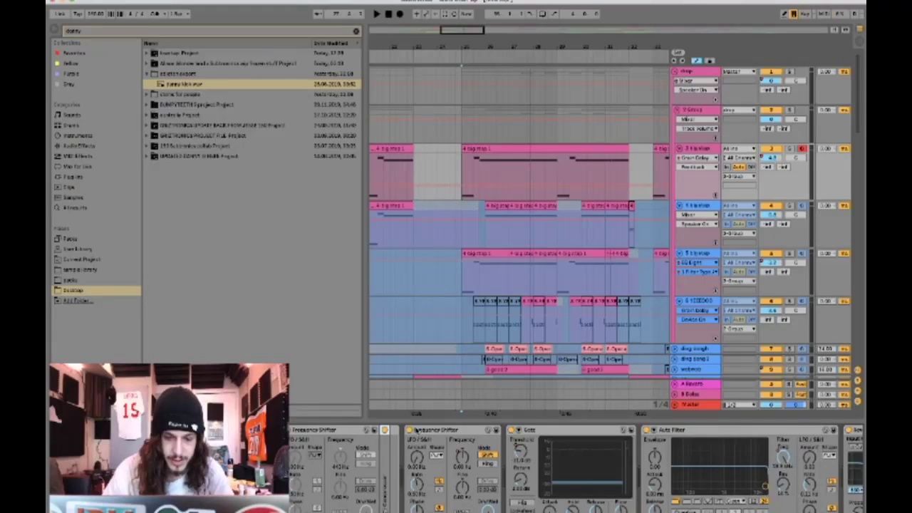
{"action": "double_click", "coordinate": [415, 430]}
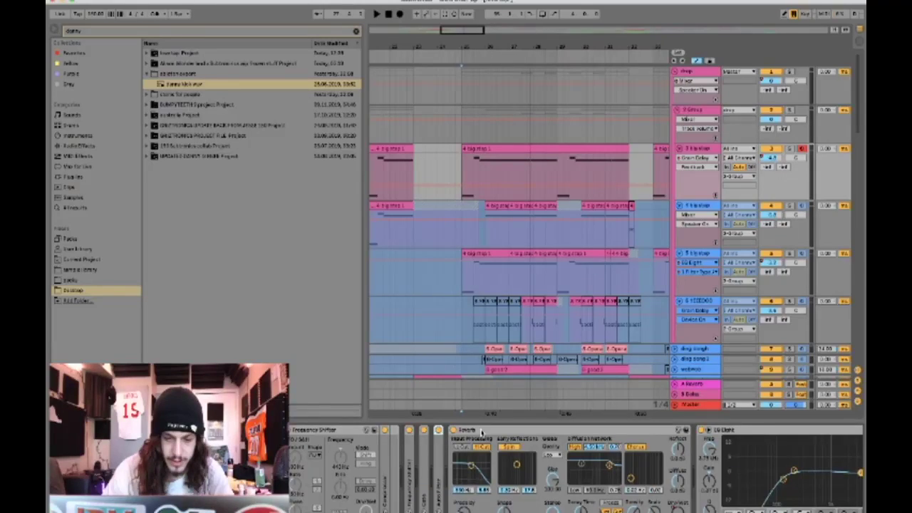
{"action": "double_click", "coordinate": [482, 430]}
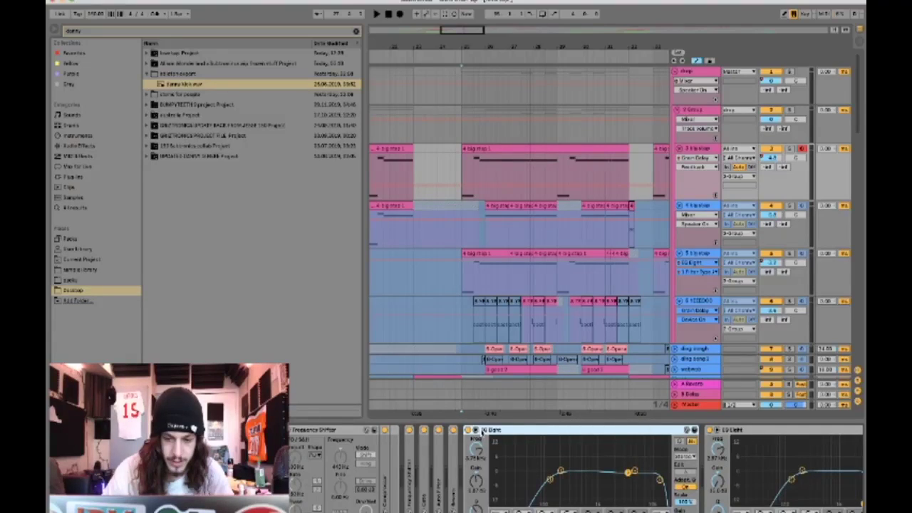
{"action": "double_click", "coordinate": [483, 430]}
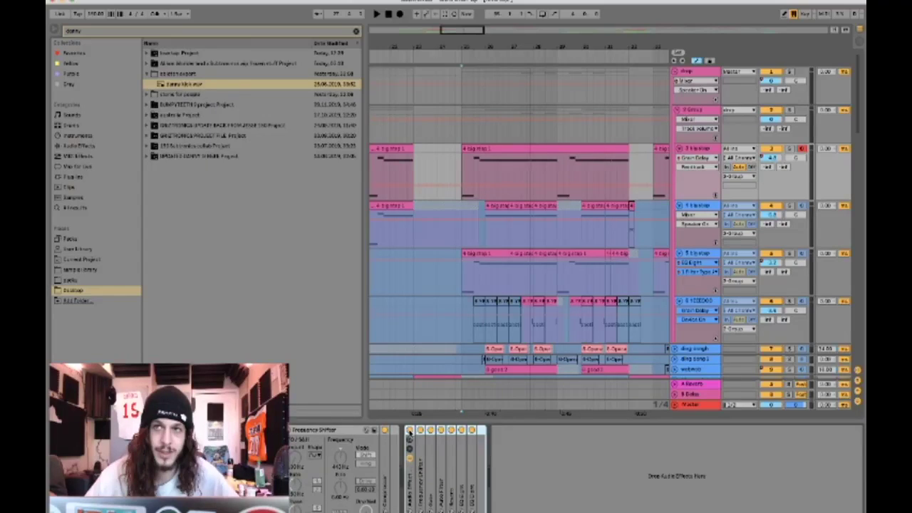
Switch off track 3's new Audio Effect Rack and listen to the track soloed without it.
{"action": "left_click", "coordinate": [410, 431]}
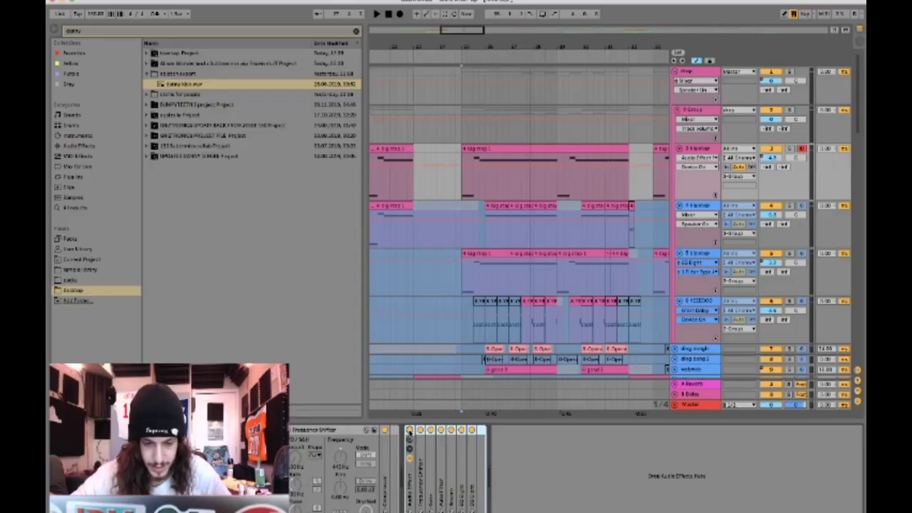
{"action": "left_click", "coordinate": [410, 431]}
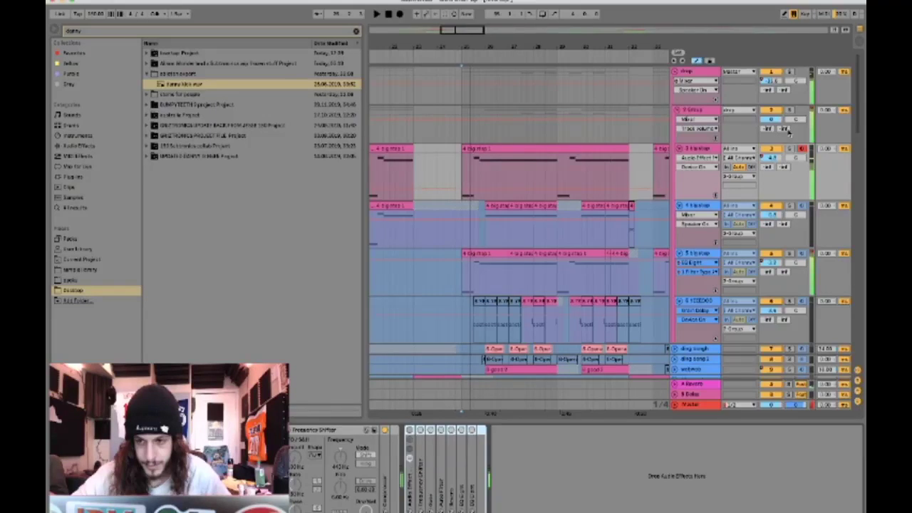
{"action": "key", "text": "space"}
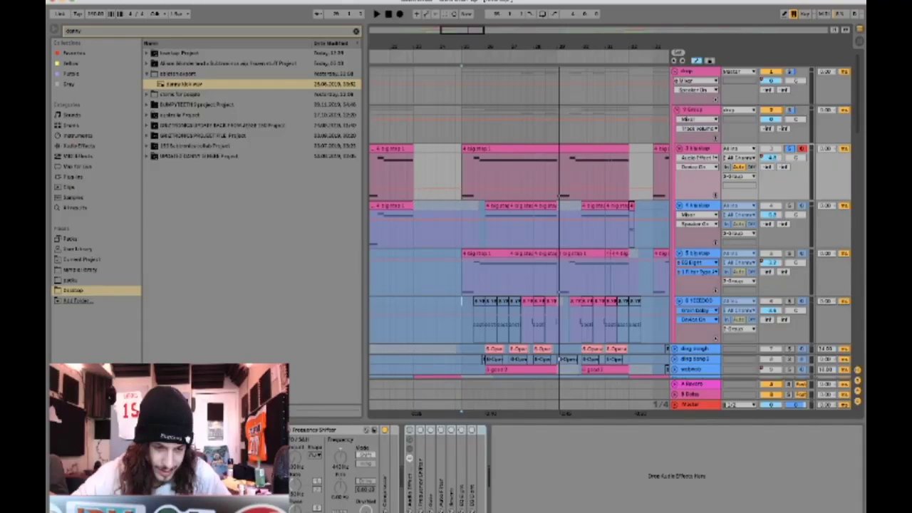
{"action": "key", "text": "space"}
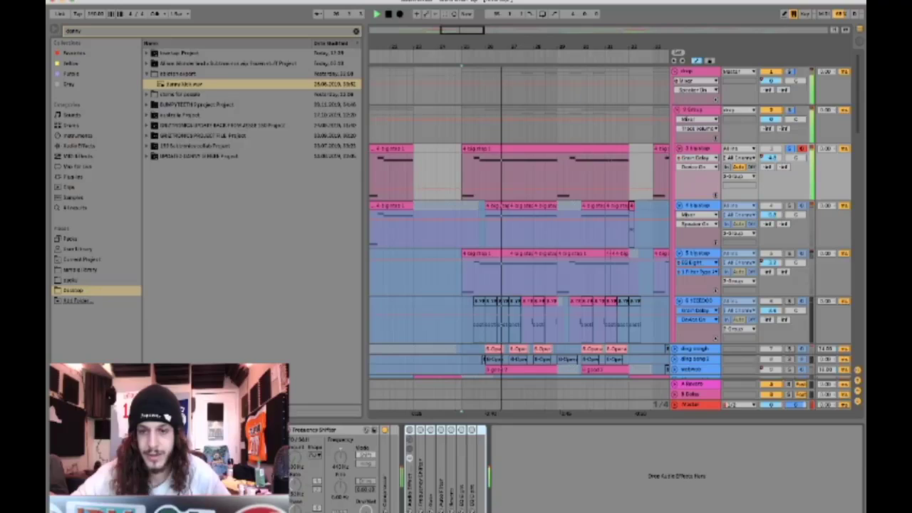
{"action": "key", "text": "space"}
Switch track 3's Audio Effect Rack back on and listen to the soloed track again.
{"action": "scroll", "coordinate": [499, 471], "scroll_direction": "left", "scroll_amount": 3}
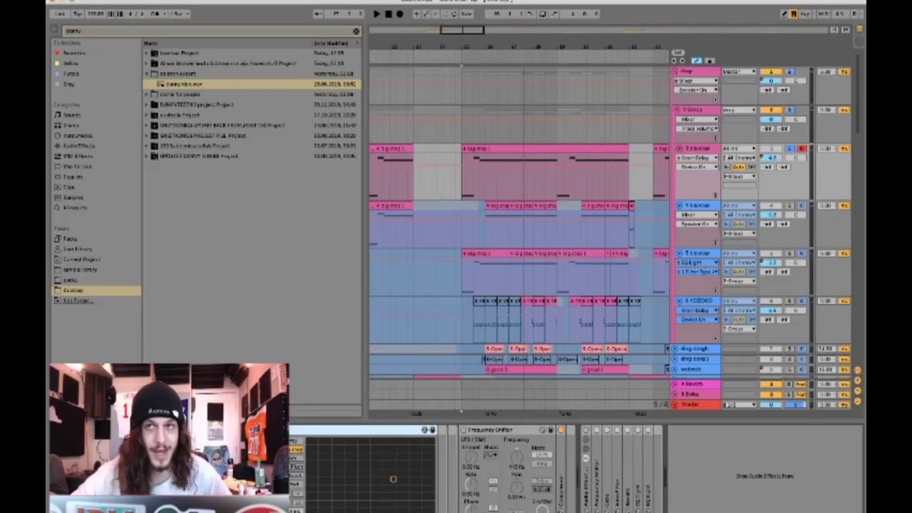
{"action": "key", "text": "space"}
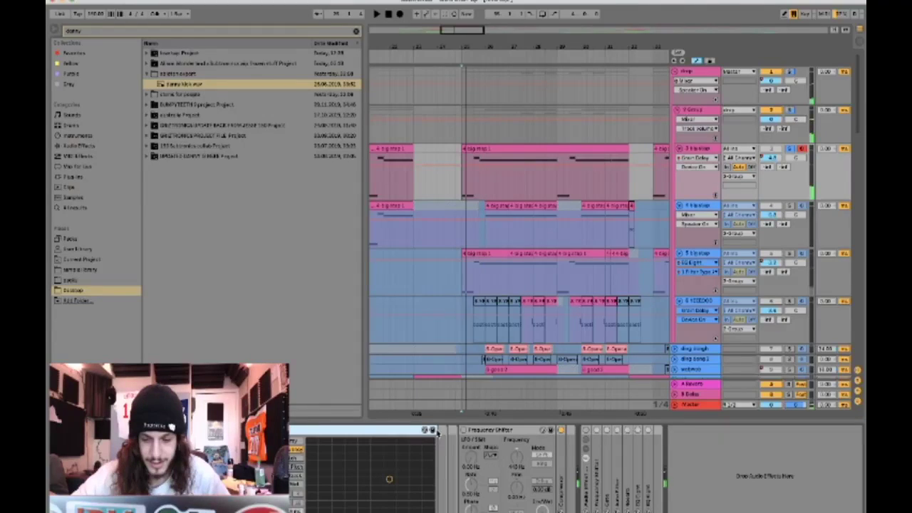
{"action": "left_click", "coordinate": [577, 432]}
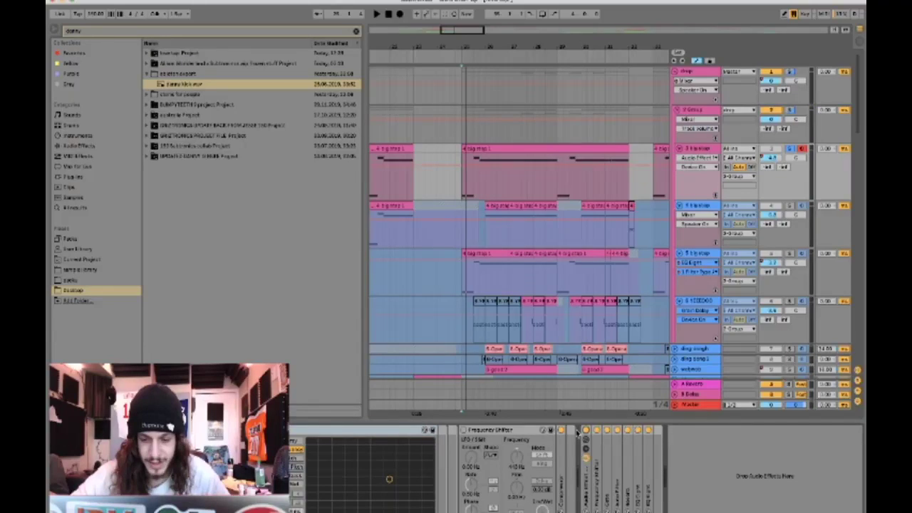
{"action": "key", "text": "space"}
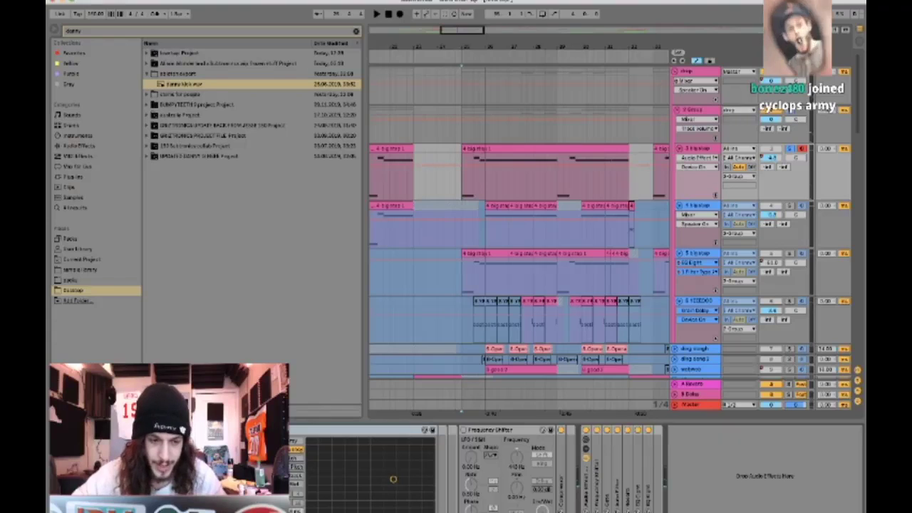
Open track 3's Serum synth and examine its oscillators, LFO 1 and filter settings.
{"action": "key", "text": "ctrl+alt+p"}
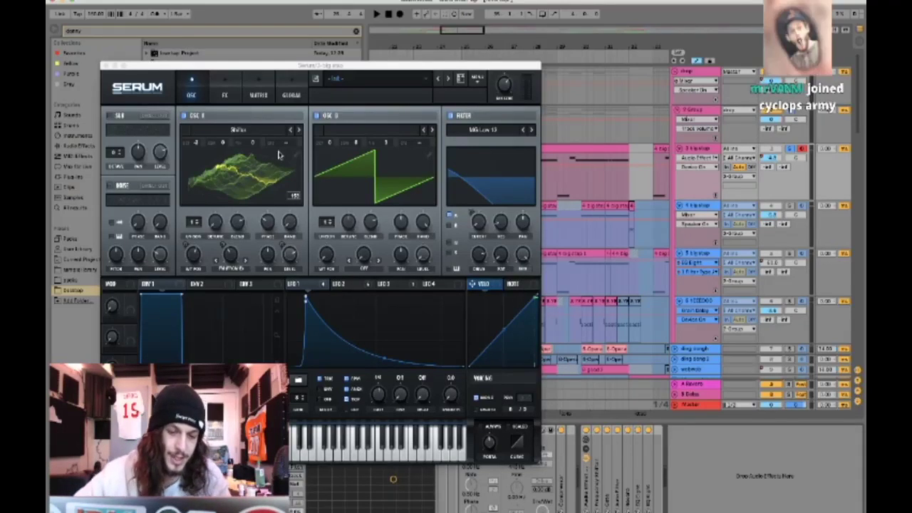
{"action": "left_click", "coordinate": [303, 285]}
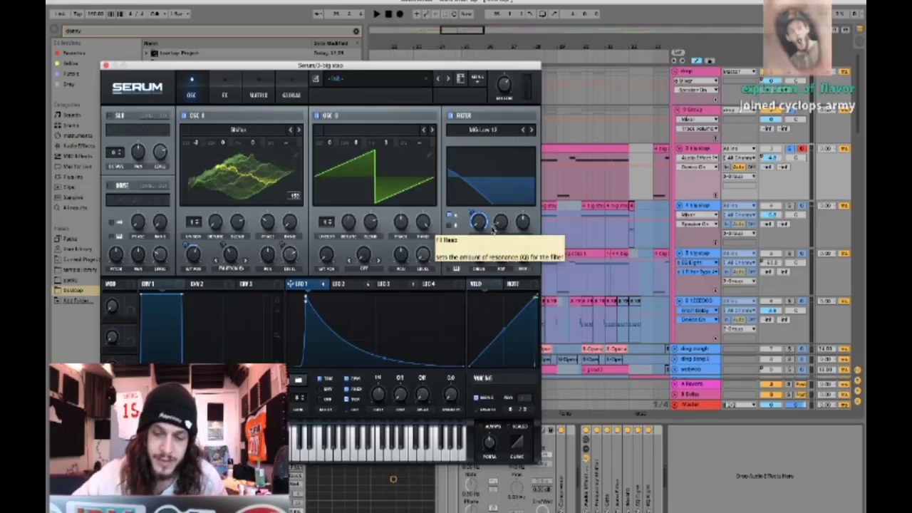
Sweep the cutoff and resonance of Serum's MG Low 12 filter and listen to track 3 during the changes.
{"action": "left_click_drag", "start_coordinate": [476, 187], "coordinate": [490, 170]}
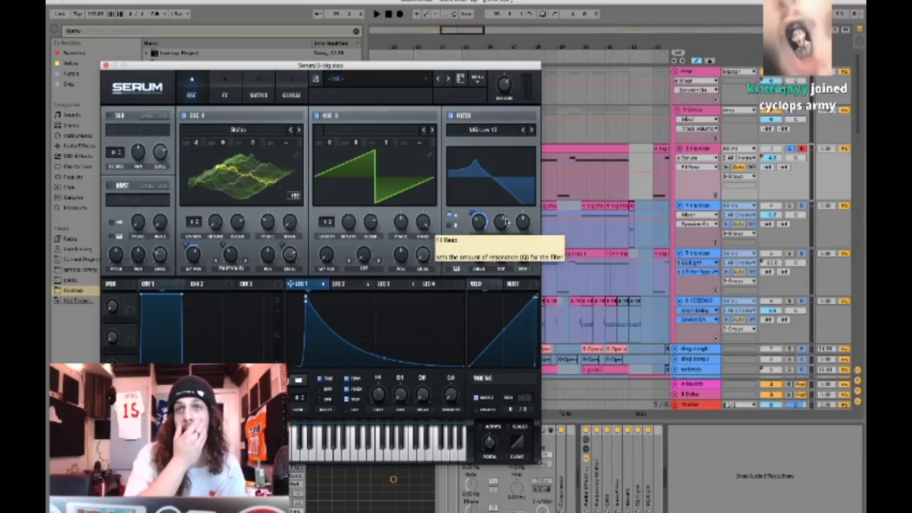
{"action": "left_click_drag", "start_coordinate": [501, 254], "coordinate": [499, 266]}
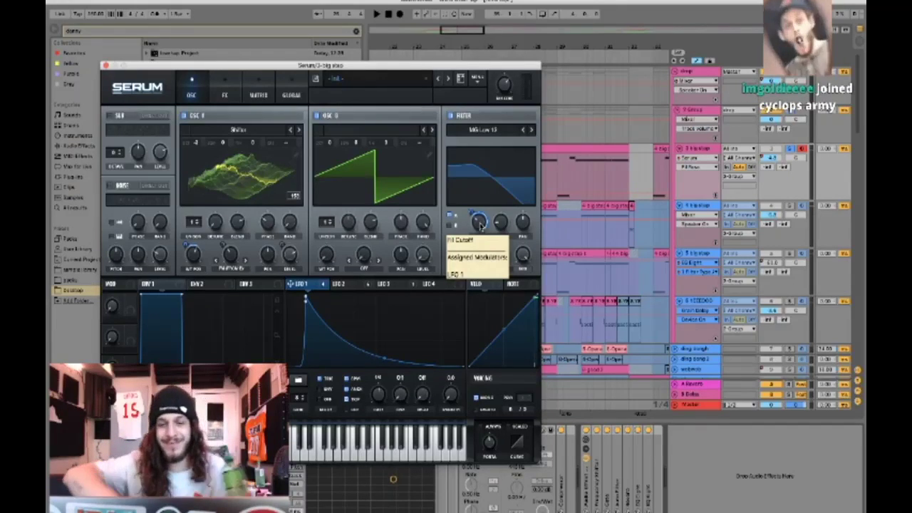
{"action": "key", "text": "space"}
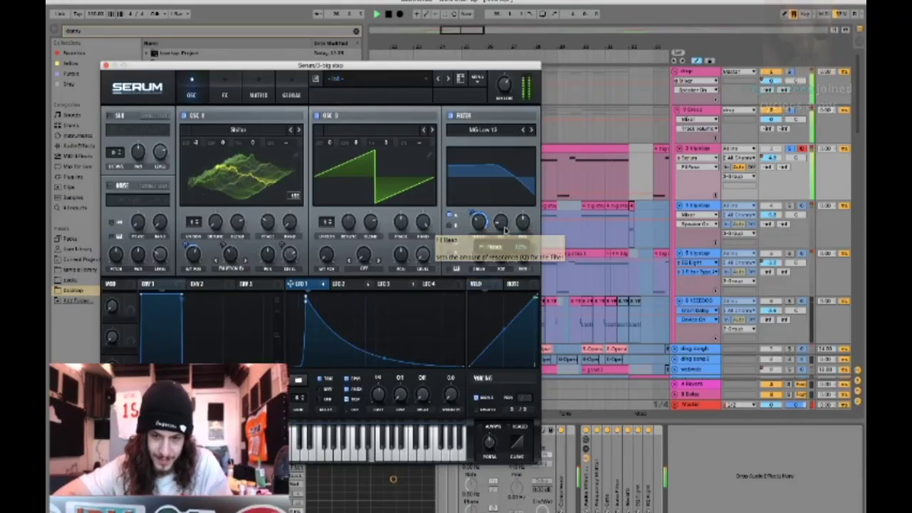
{"action": "mouse_move", "coordinate": [480, 230]}
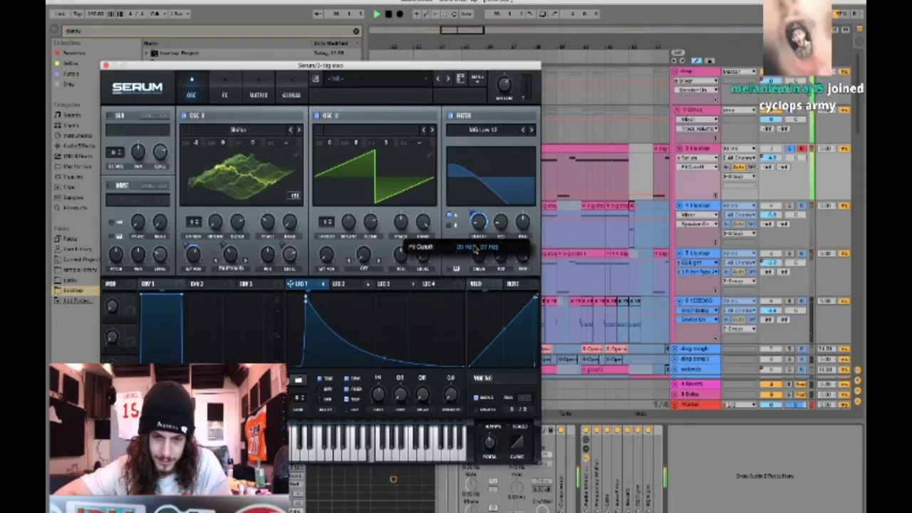
{"action": "mouse_move", "coordinate": [476, 250]}
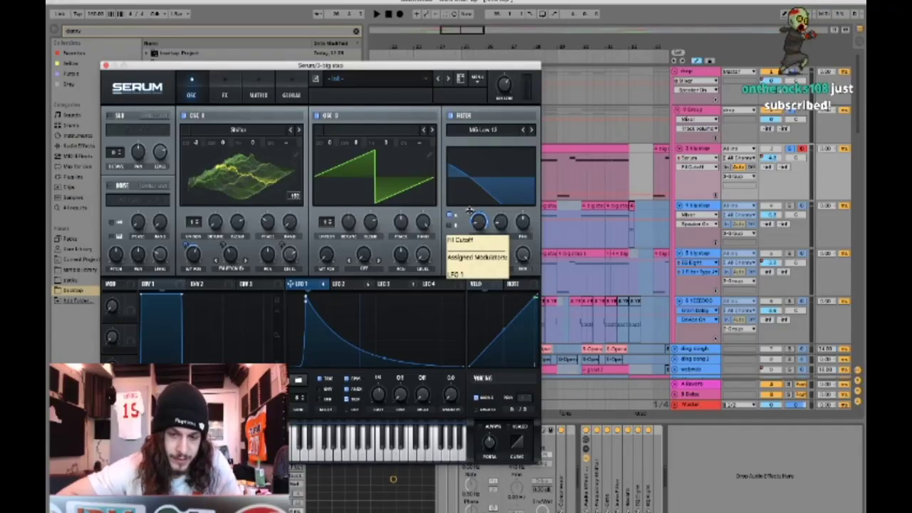
Open Serum's effects and examine the Hyper/Dimension module and its Dimension mix.
{"action": "left_click", "coordinate": [226, 96]}
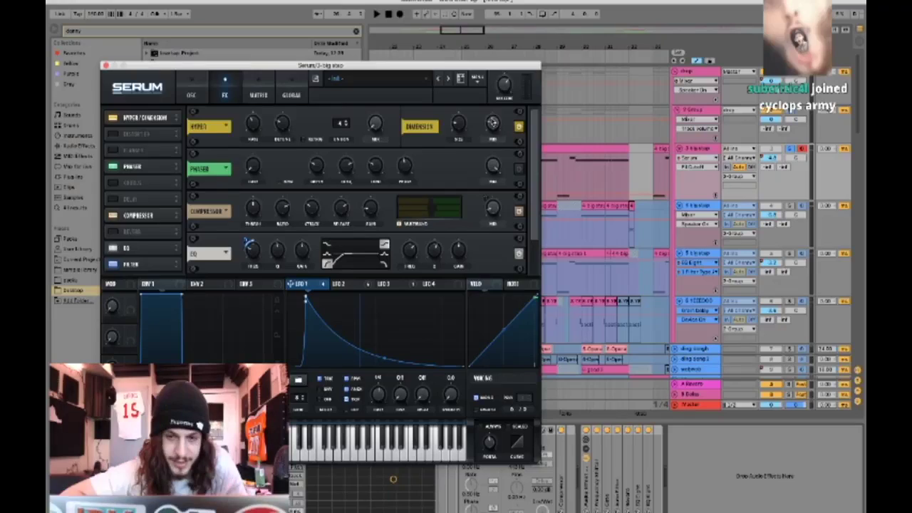
{"action": "left_click", "coordinate": [492, 123]}
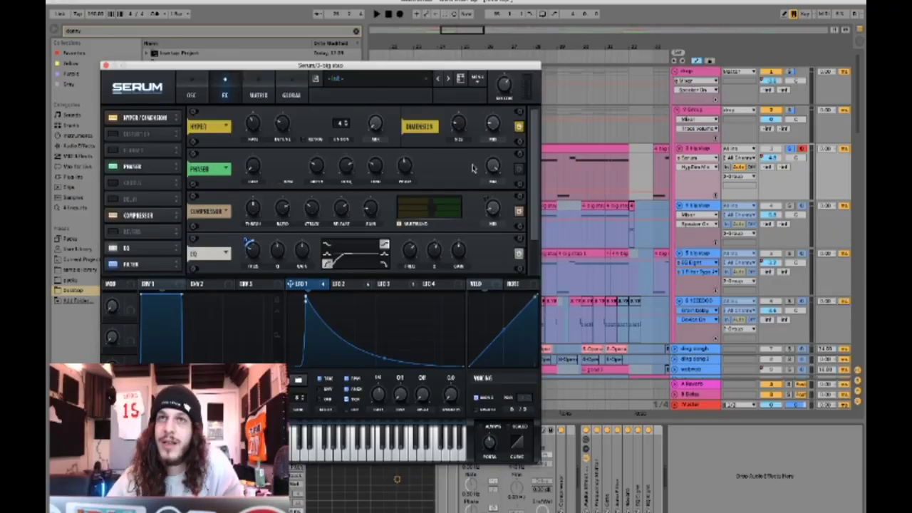
Switch to OBS, hide the HD webcam source and return to Serum in Live.
{"action": "key", "text": "super+Tab"}
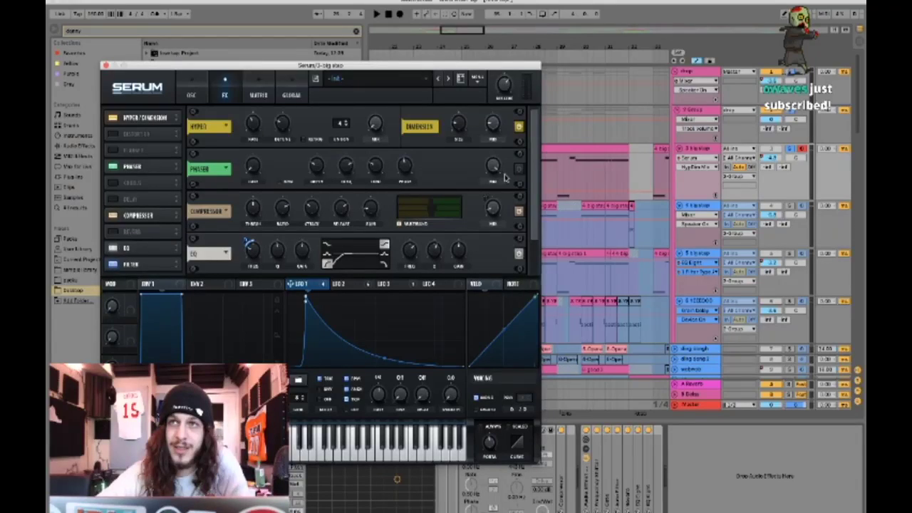
{"action": "key", "text": "super+Tab"}
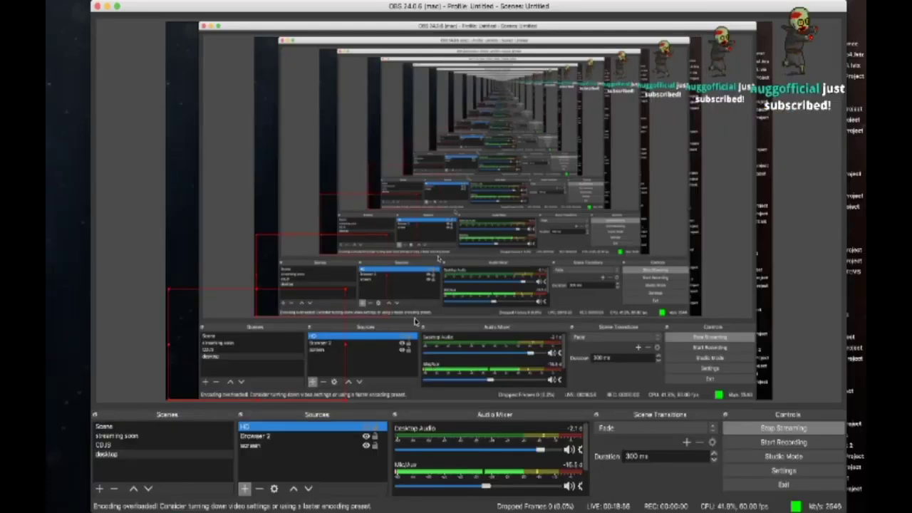
{"action": "key", "text": "super+Tab"}
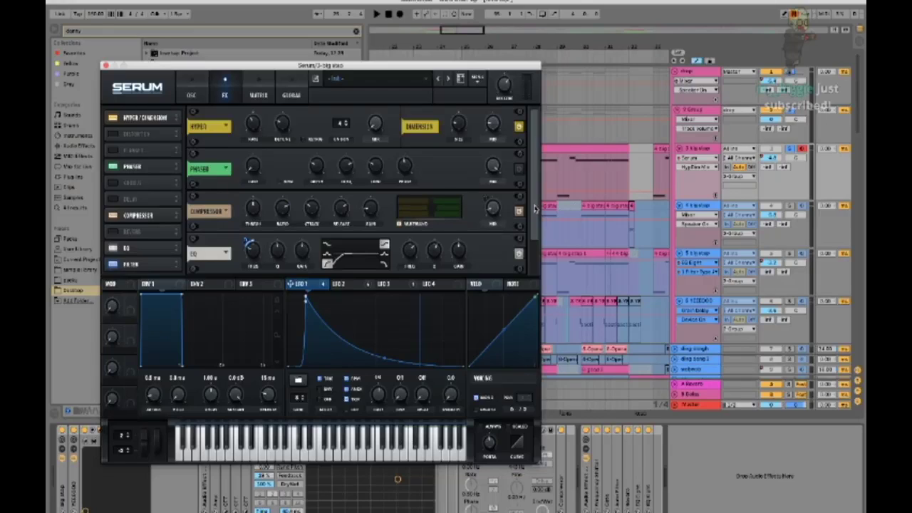
Examine Serum's Compressor, EQ and Filter effects against the oscillator settings, checking the stream in OBS in between.
{"action": "scroll", "coordinate": [536, 208], "scroll_direction": "down", "scroll_amount": 3}
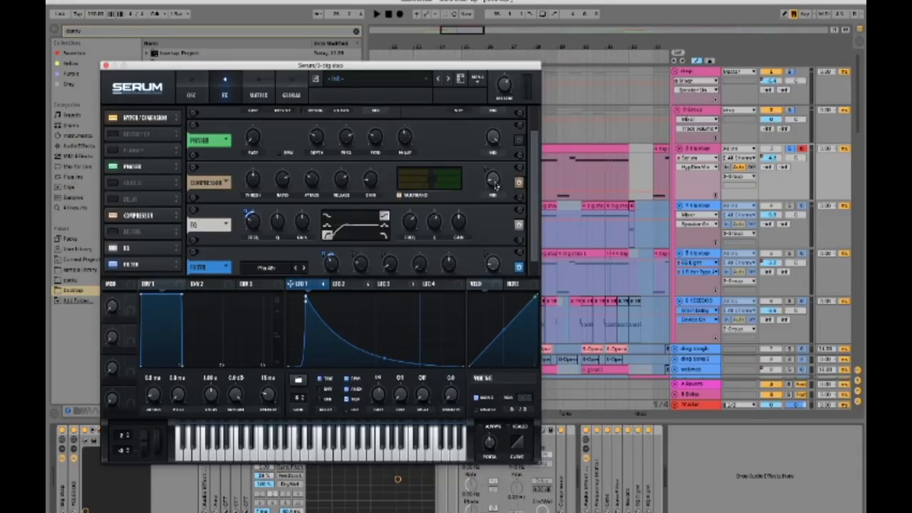
{"action": "key", "text": "super+Tab"}
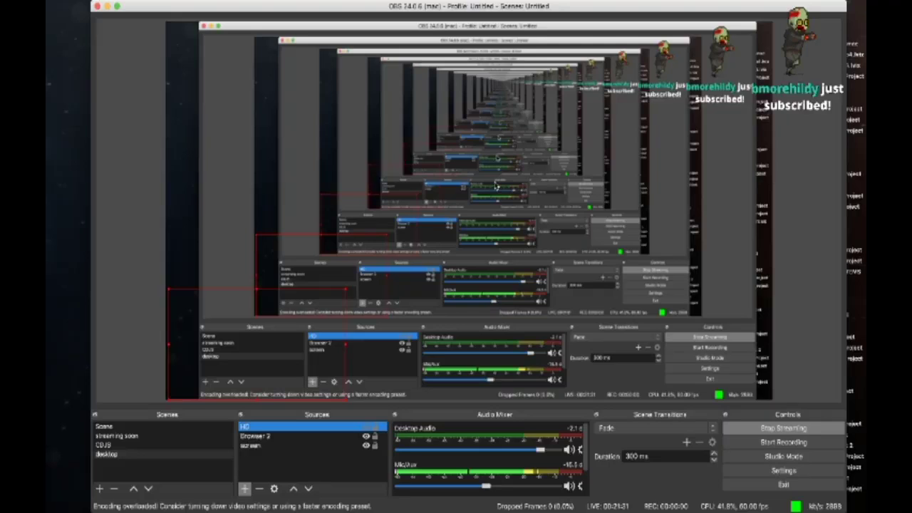
{"action": "key", "text": "super+Tab"}
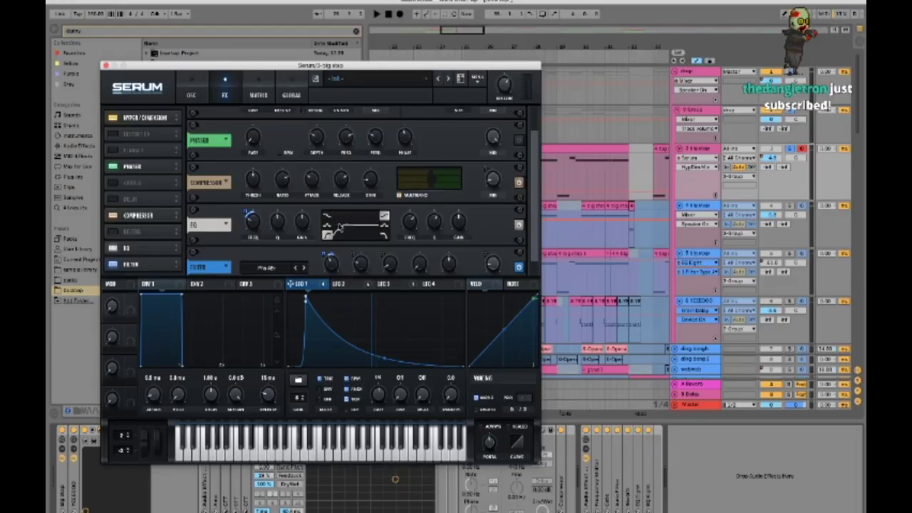
{"action": "left_click", "coordinate": [197, 78]}
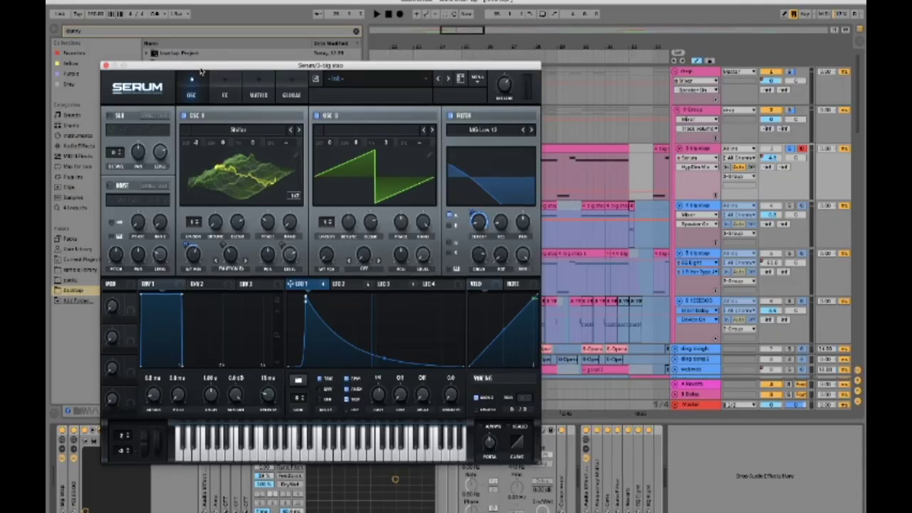
{"action": "left_click", "coordinate": [225, 89]}
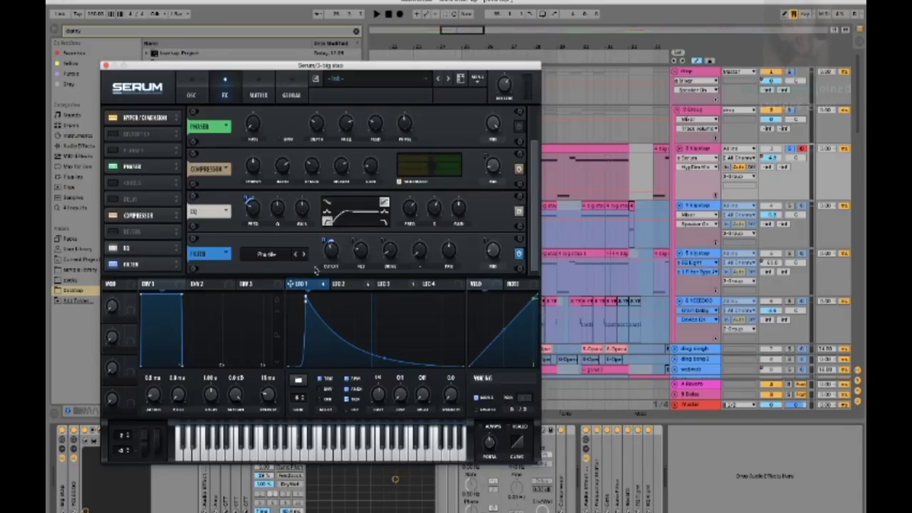
Examine Serum's LFO 1, LFO 2, LFO 3 and Envelope 2 and the parameters they modulate, and check the stream in OBS.
{"action": "left_click", "coordinate": [386, 284]}
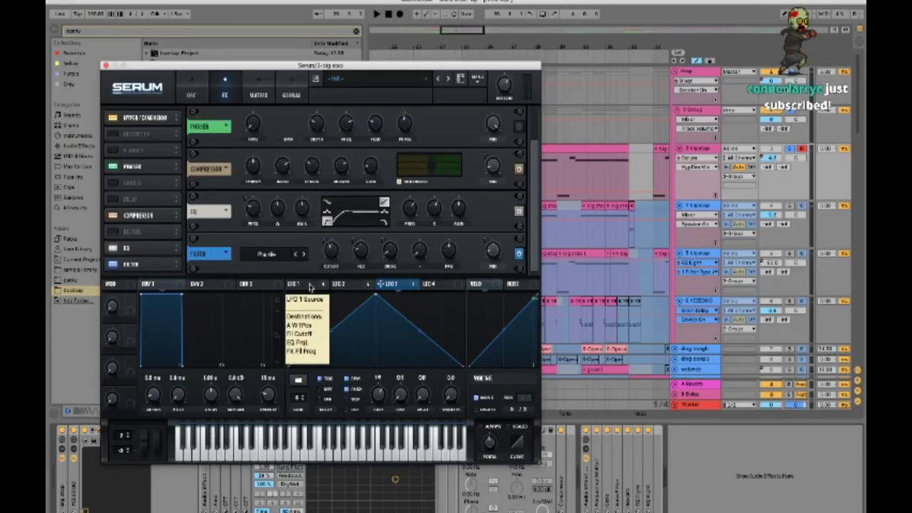
{"action": "left_click", "coordinate": [300, 284]}
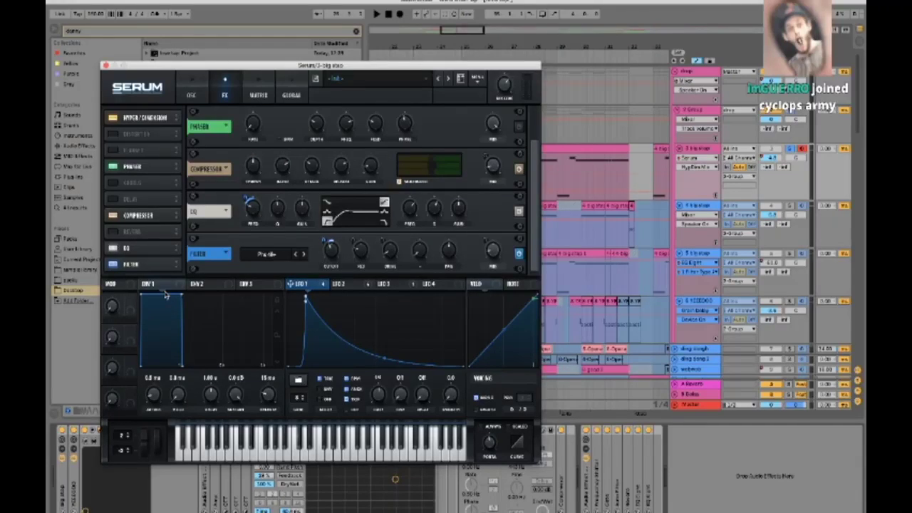
{"action": "left_click", "coordinate": [203, 283]}
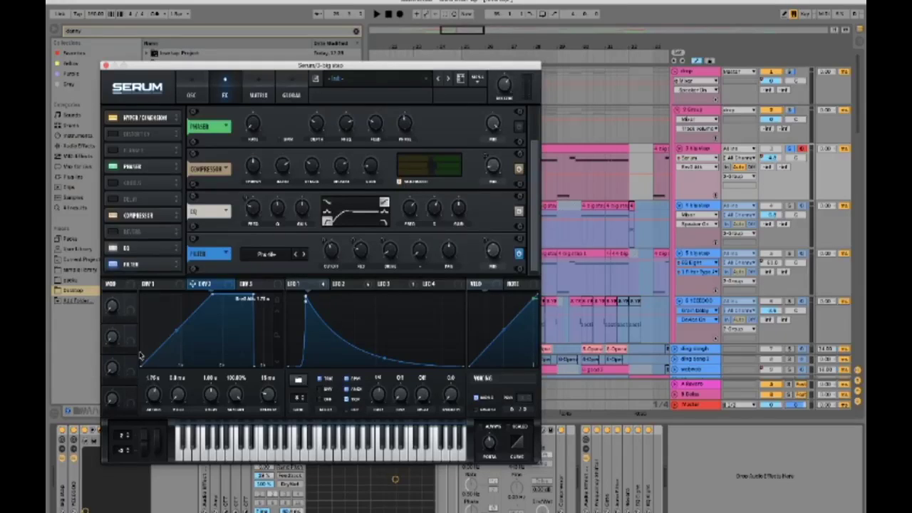
{"action": "left_click", "coordinate": [305, 285]}
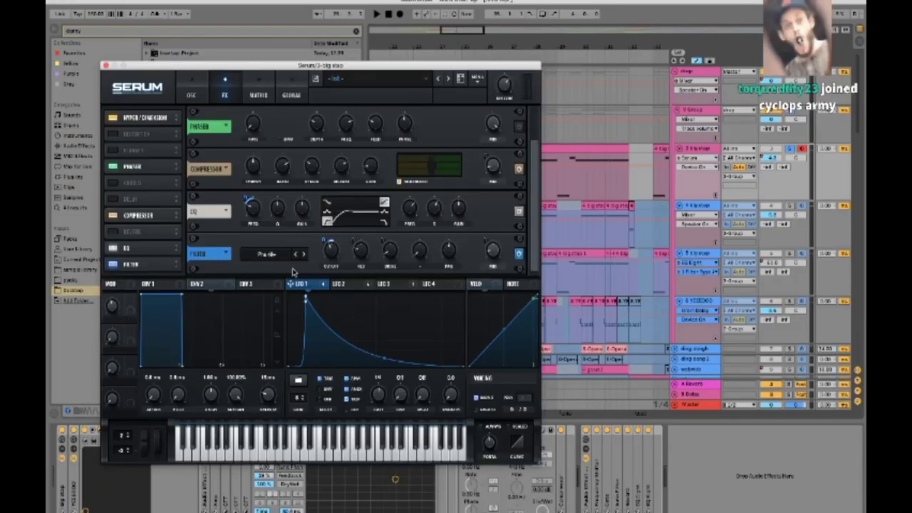
{"action": "scroll", "coordinate": [294, 264], "scroll_direction": "up", "scroll_amount": 2}
{"action": "left_click", "coordinate": [346, 284]}
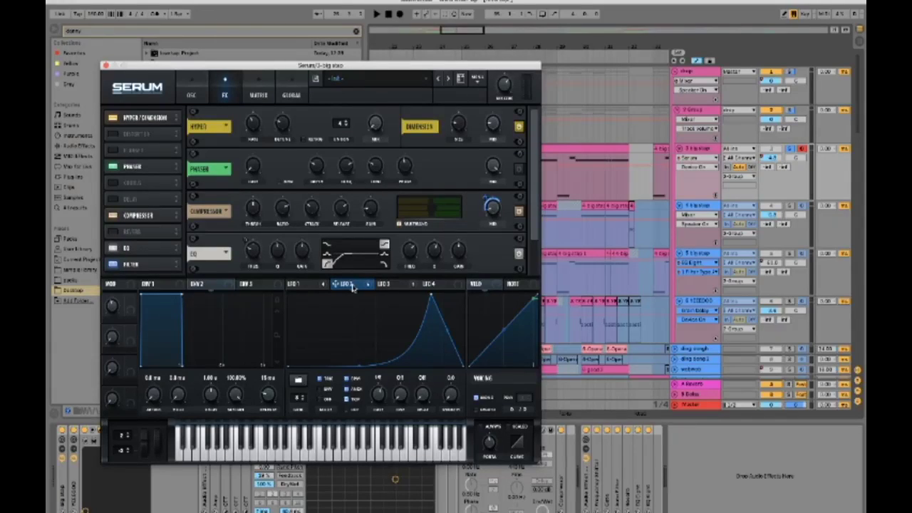
{"action": "left_click", "coordinate": [388, 284]}
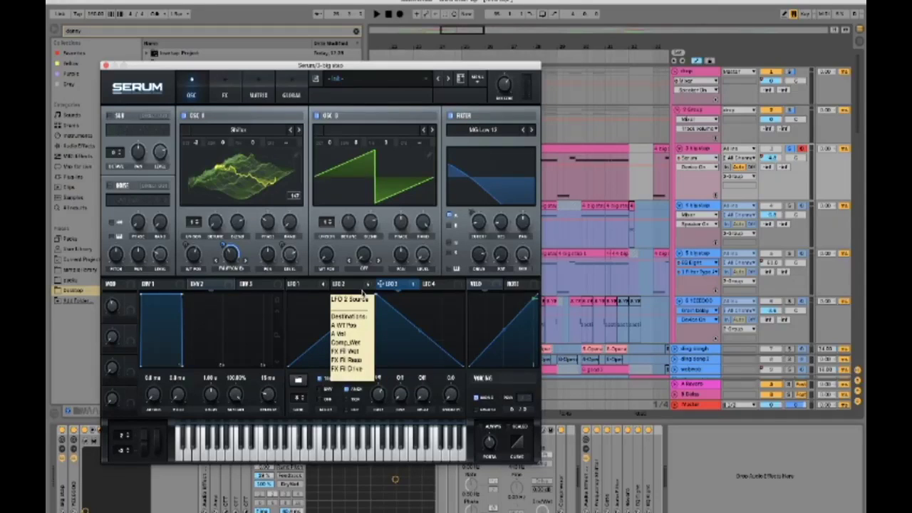
{"action": "key", "text": "super+Tab"}
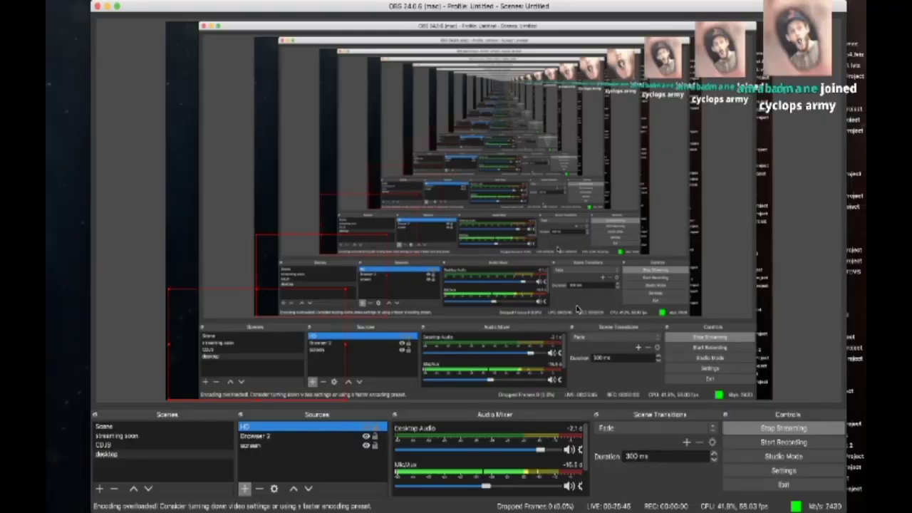
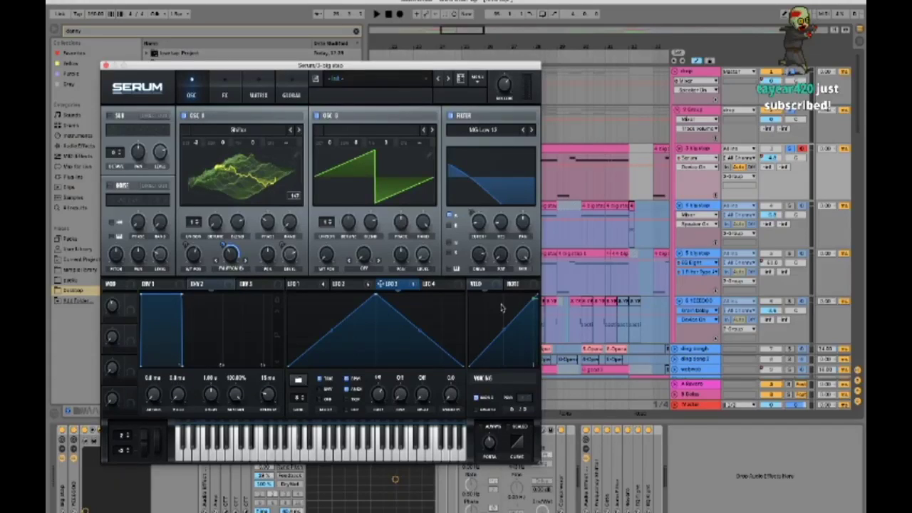
Close Serum, listen to track 3 with its Grain Delay switched off and examine the rack's Frequency Shifter.
{"action": "left_click", "coordinate": [371, 251]}
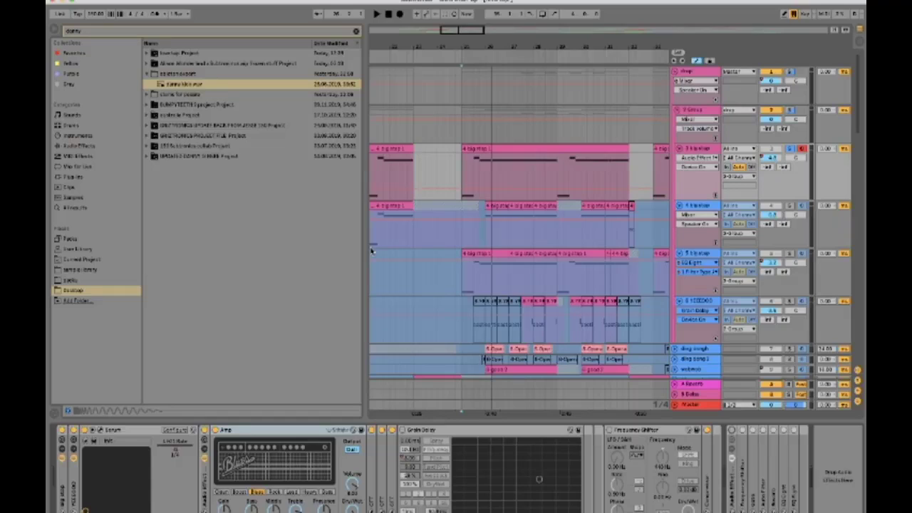
{"action": "left_click", "coordinate": [484, 361]}
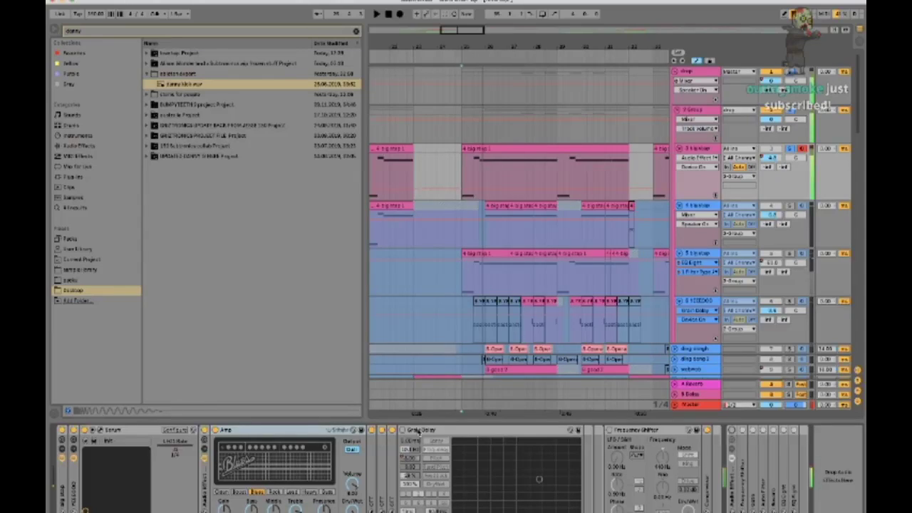
{"action": "key", "text": "ctrl+d"}
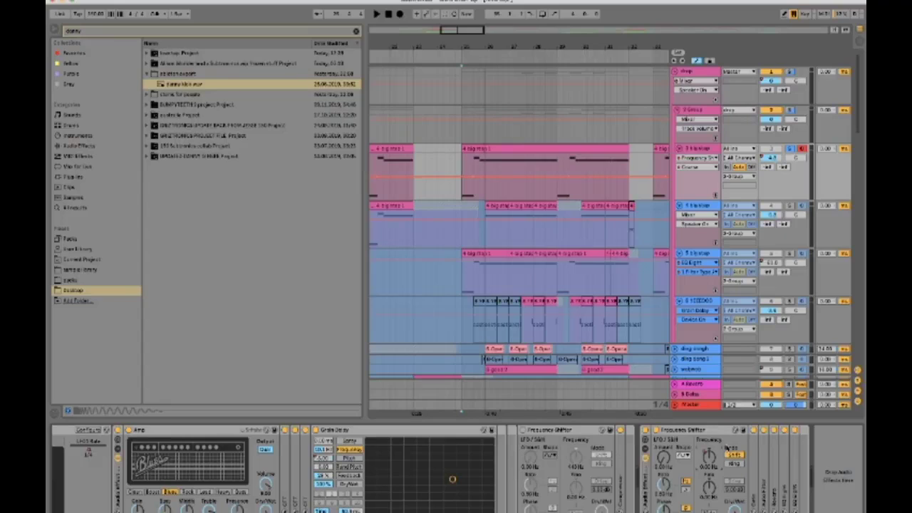
Try to freeze track 3, force quit and restart Live, and accept recovery of the interrupted Live Set.
{"action": "left_click", "coordinate": [715, 225]}
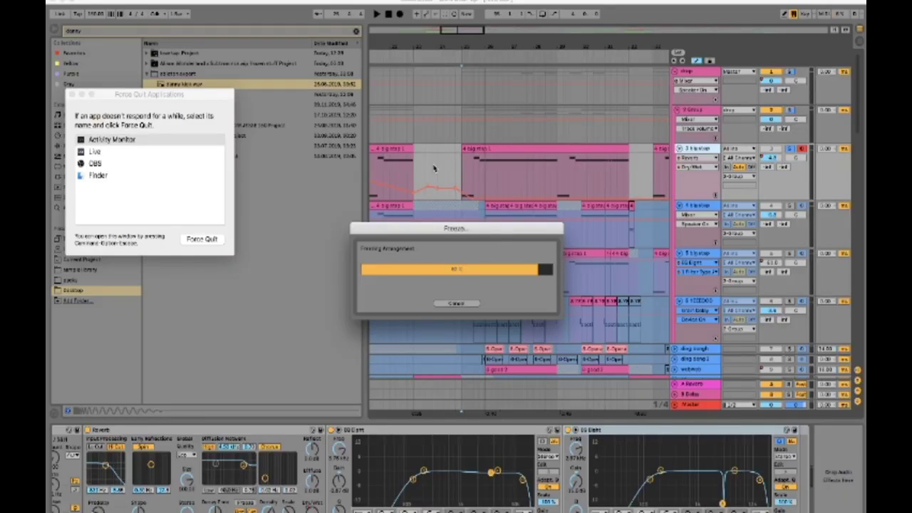
{"action": "key", "text": "space"}
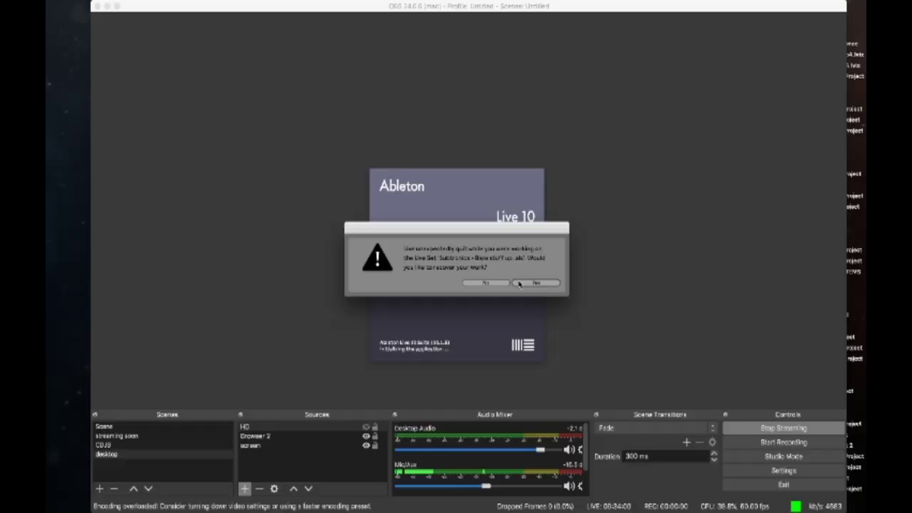
{"action": "left_click", "coordinate": [519, 283]}
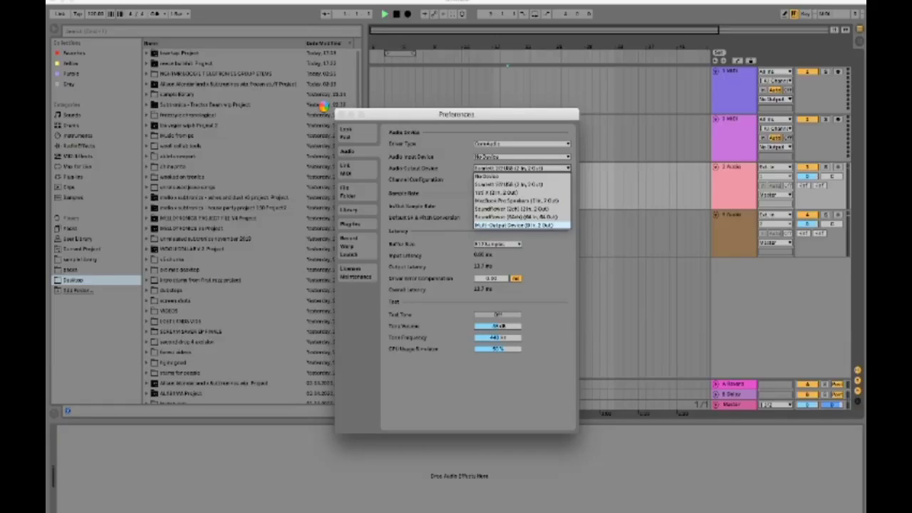
Choose Live's audio output device and test playback with GOOD ASS CLAP.wav looped on audio track 3.
{"action": "left_click", "coordinate": [523, 189]}
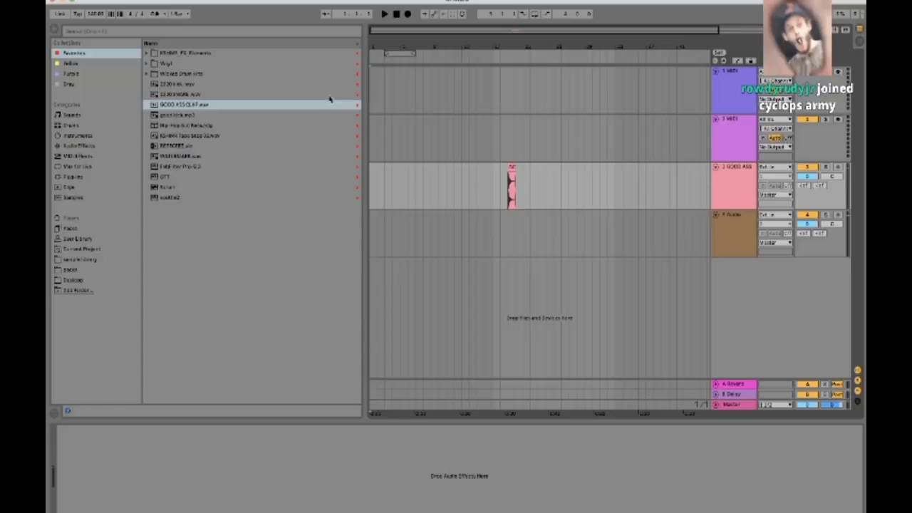
{"action": "key", "text": "F2"}
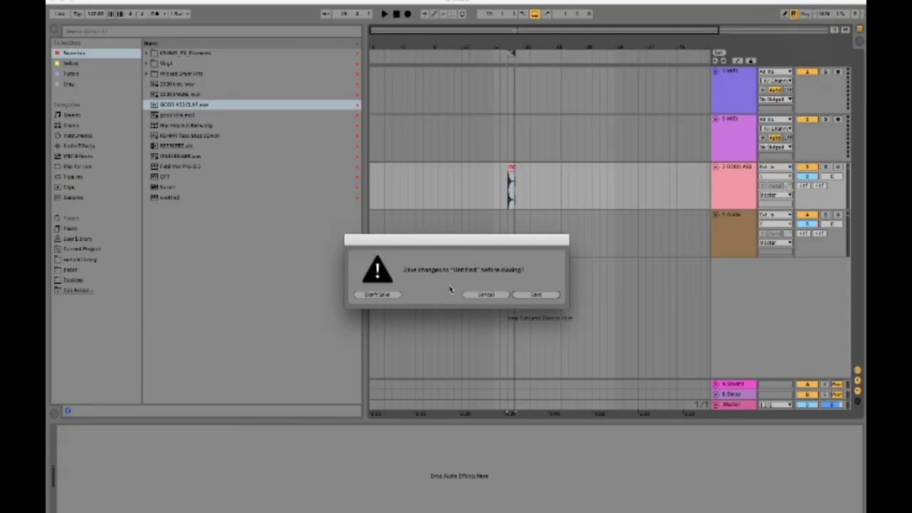
Discard the untitled test set without saving and open the Output settings in OBS.
{"action": "left_click", "coordinate": [374, 293]}
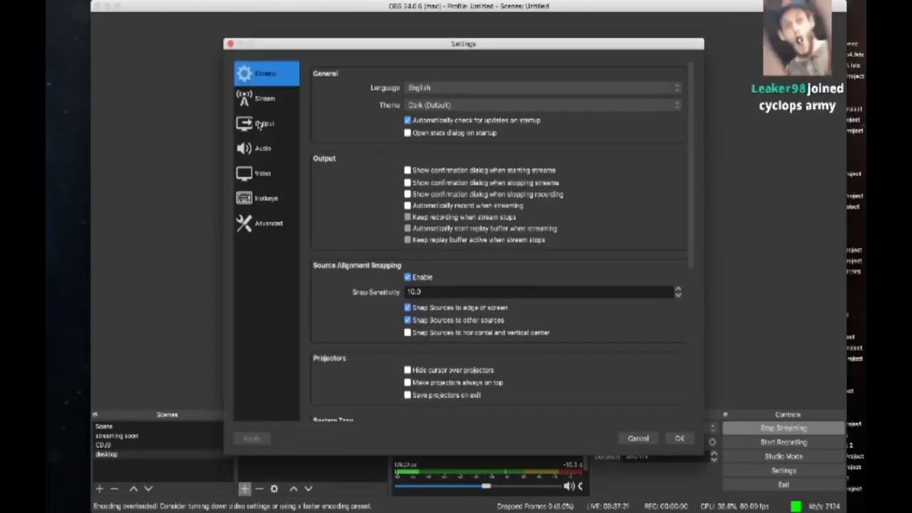
{"action": "left_click", "coordinate": [263, 124]}
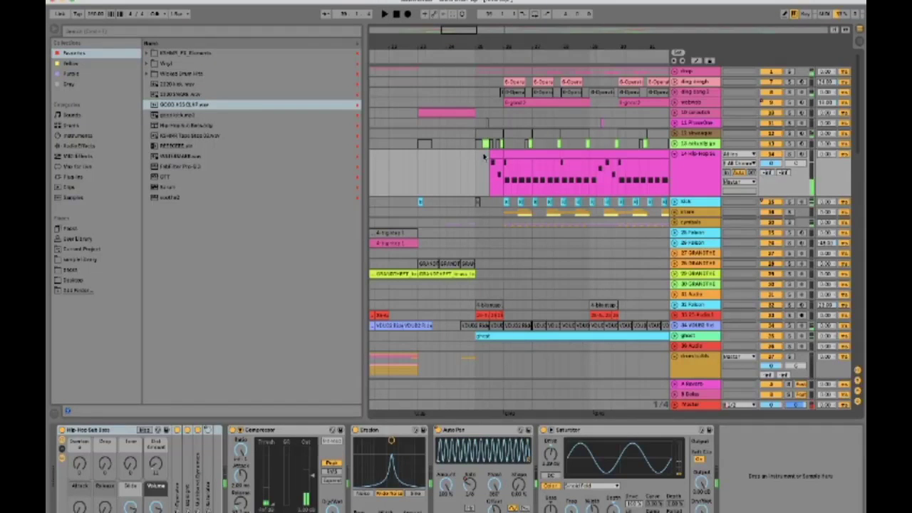
Unfold the drop group to show its tracks in the arrangement and switch to OBS with the desktop scene selected.
{"action": "scroll", "coordinate": [484, 157], "scroll_direction": "left", "scroll_amount": 1}
{"action": "left_click", "coordinate": [675, 70]}
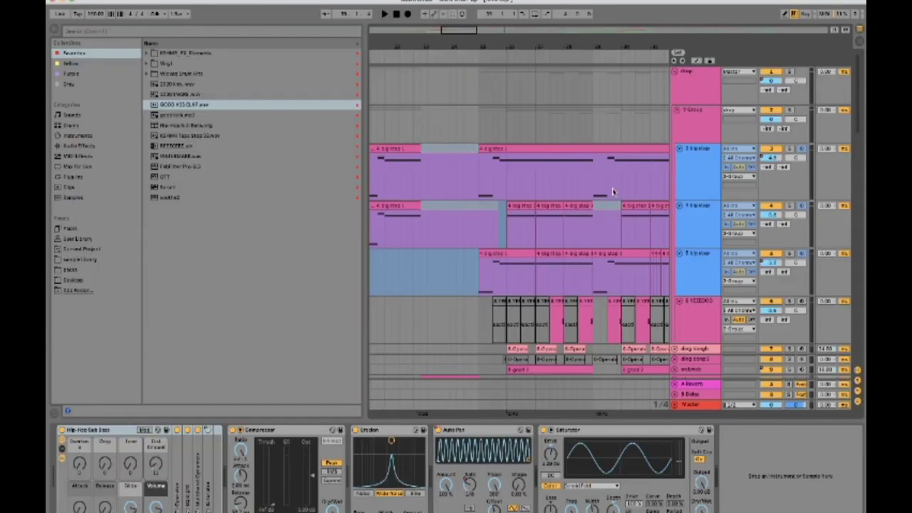
{"action": "scroll", "coordinate": [700, 240], "scroll_direction": "down", "scroll_amount": 3}
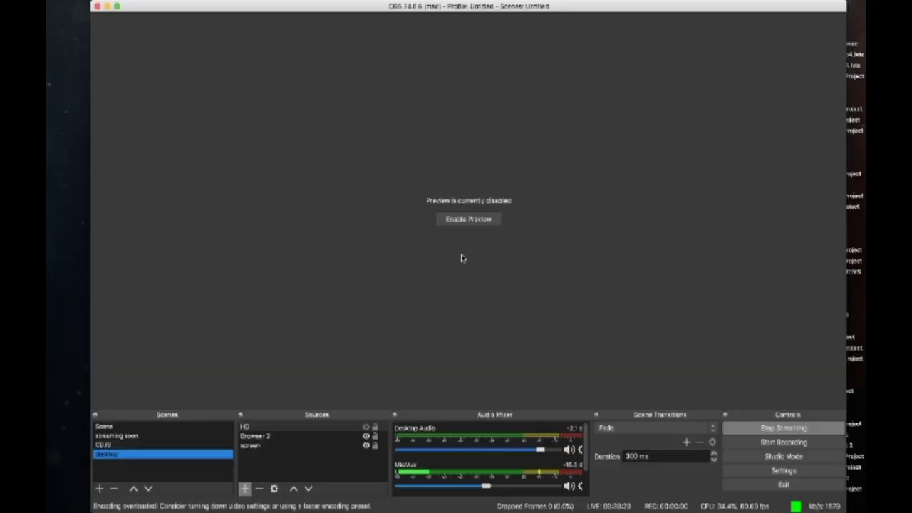
Enable the OBS preview, return to Live and play the drop from the clips in the yellow-bass group's arrangement section.
{"action": "left_click", "coordinate": [461, 218]}
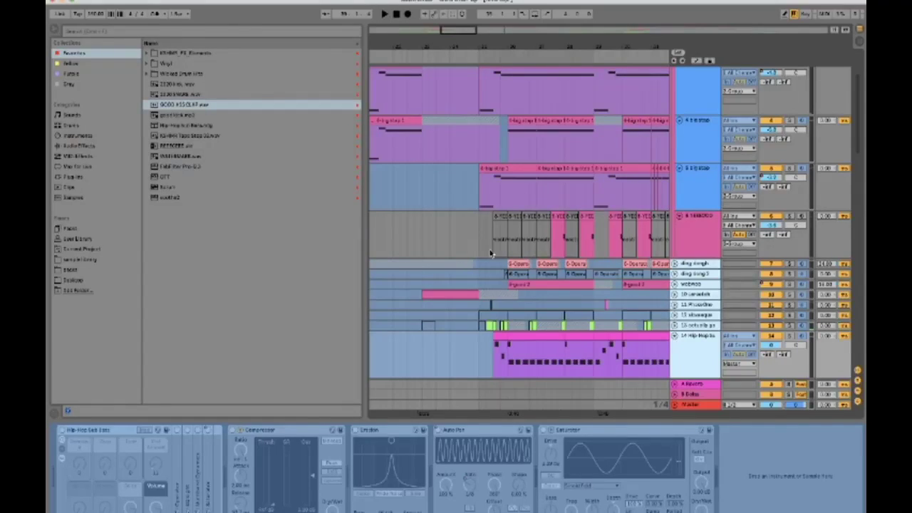
{"action": "left_click", "coordinate": [465, 240]}
{"action": "key", "text": "space"}
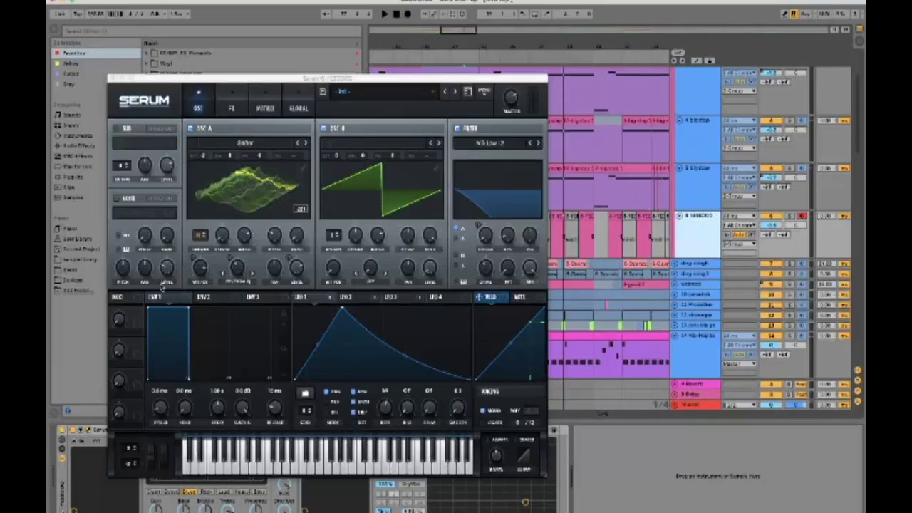
Switch to OBS and open its settings.
{"action": "key", "text": "super+Tab"}
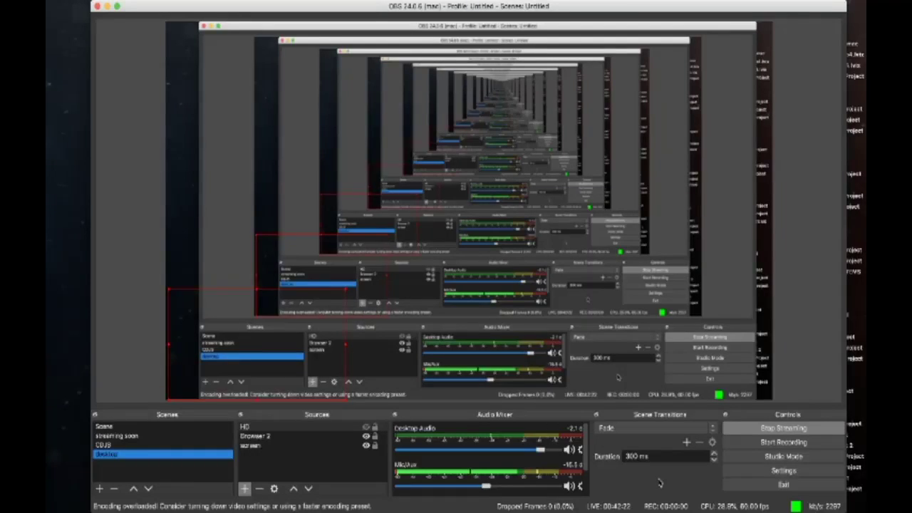
{"action": "left_click", "coordinate": [783, 471]}
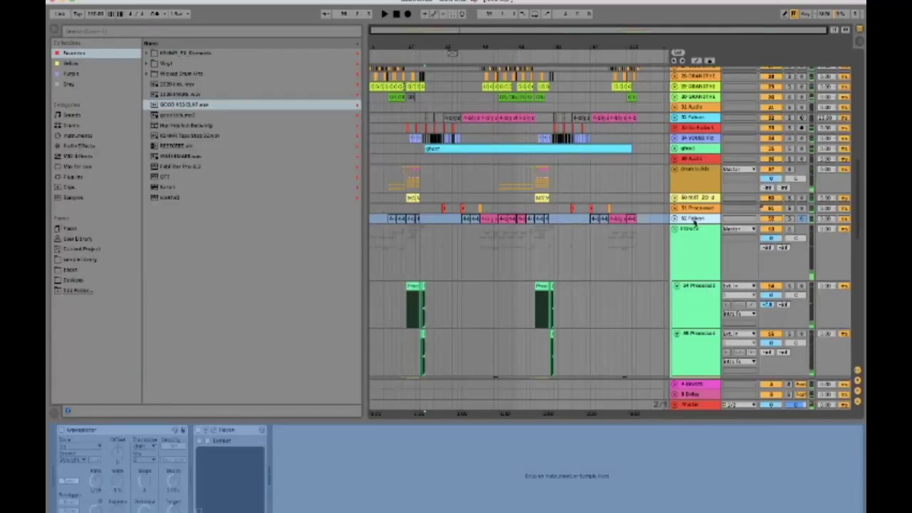
Play the arrangement in Live and examine the drop's cymbal and snare groups, down to snare track 17.
{"action": "key", "text": "space"}
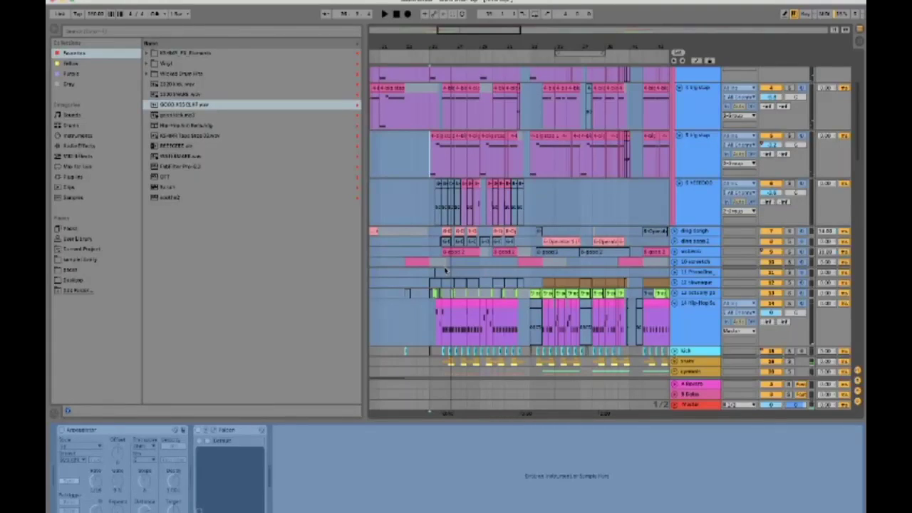
{"action": "scroll", "coordinate": [445, 271], "scroll_direction": "down", "scroll_amount": 5}
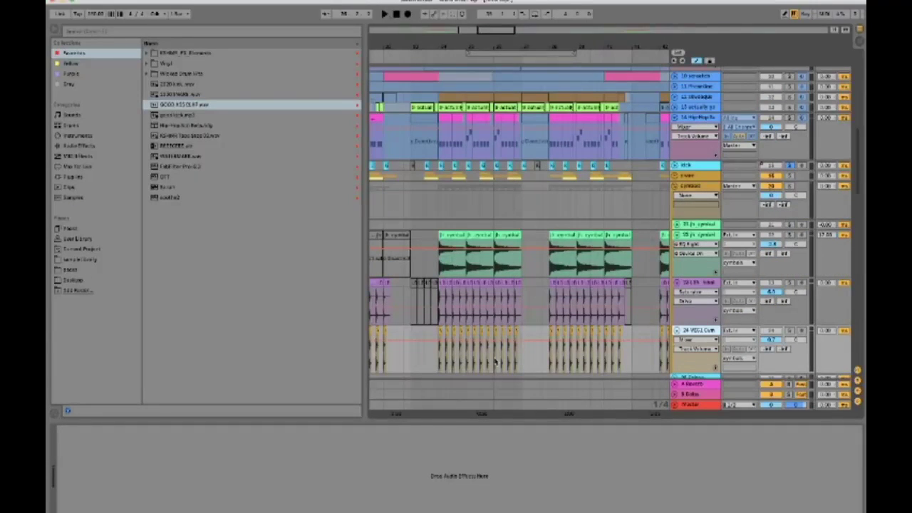
{"action": "scroll", "coordinate": [495, 362], "scroll_direction": "left", "scroll_amount": 3}
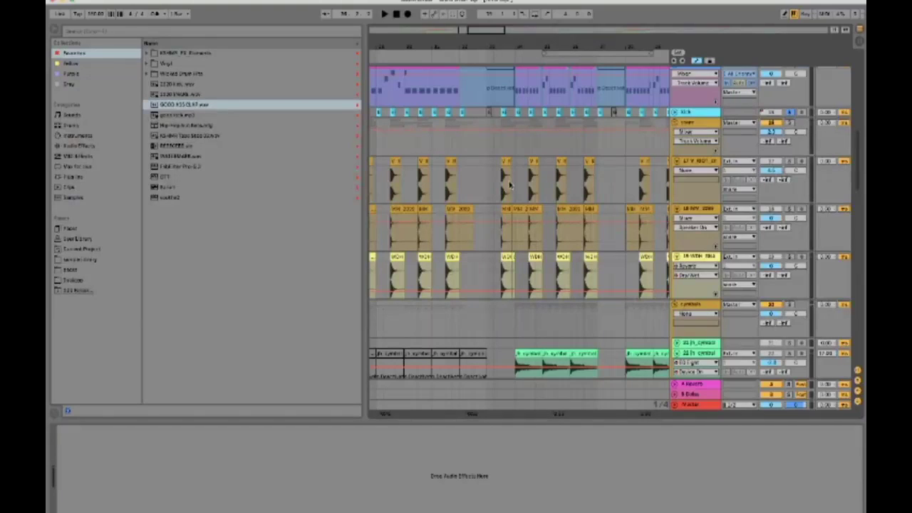
{"action": "left_click", "coordinate": [680, 163]}
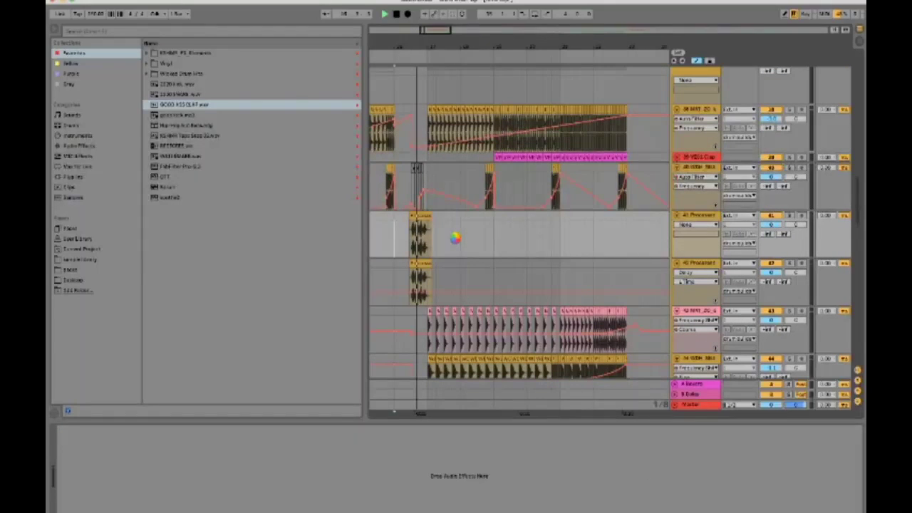
Bring up the Force Quit Applications window to end the unresponsive Live.
{"action": "key", "text": "super+alt+Escape"}
{"action": "key", "text": "Return"}
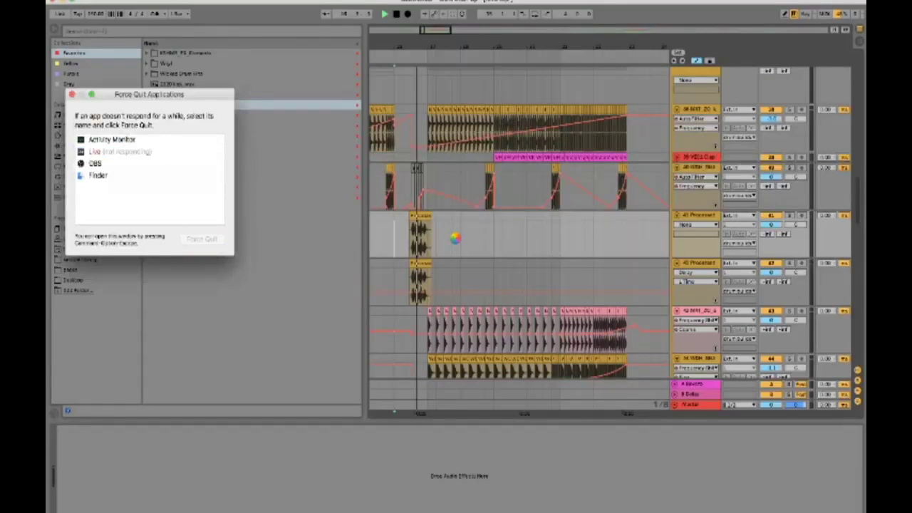